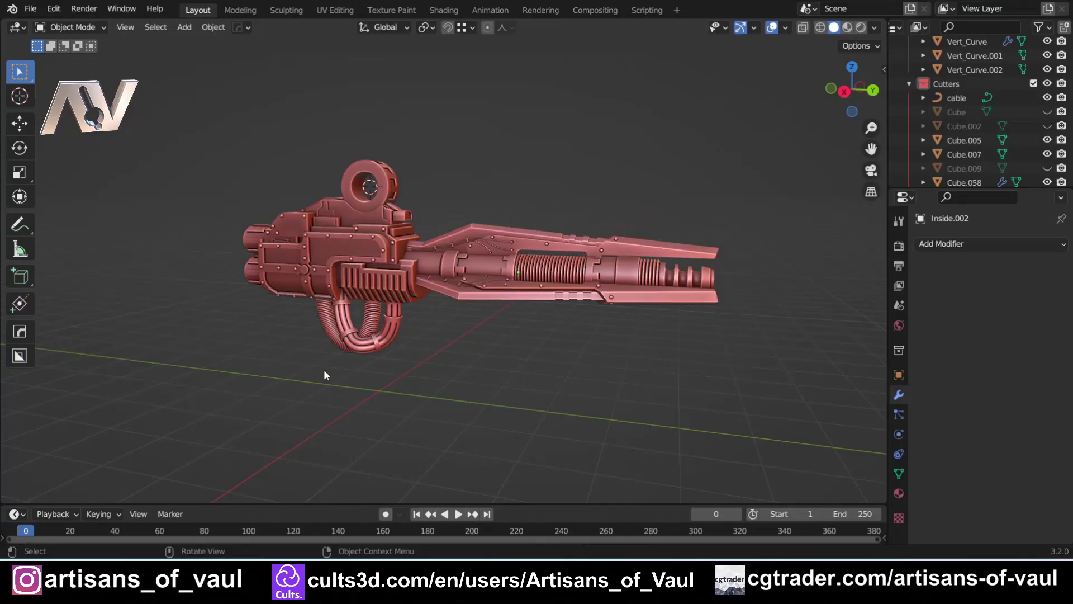
Zoom and orbit the view so the sci-fi gun is seen side-on and centred
{"action": "scroll", "coordinate": [325, 371], "scroll_direction": "up", "scroll_amount": 2}
{"action": "middle_click_drag", "start_coordinate": [324, 371], "coordinate": [348, 365]}
{"action": "scroll", "coordinate": [391, 344], "scroll_direction": "down", "scroll_amount": 1}
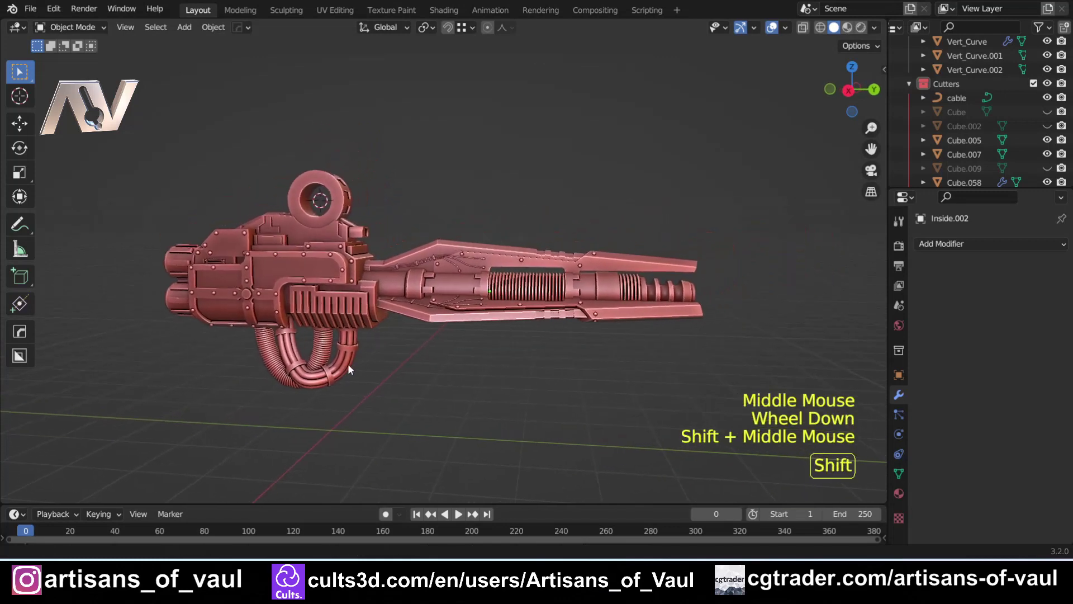
{"action": "middle_click_drag", "start_coordinate": [405, 347], "coordinate": [353, 320]}
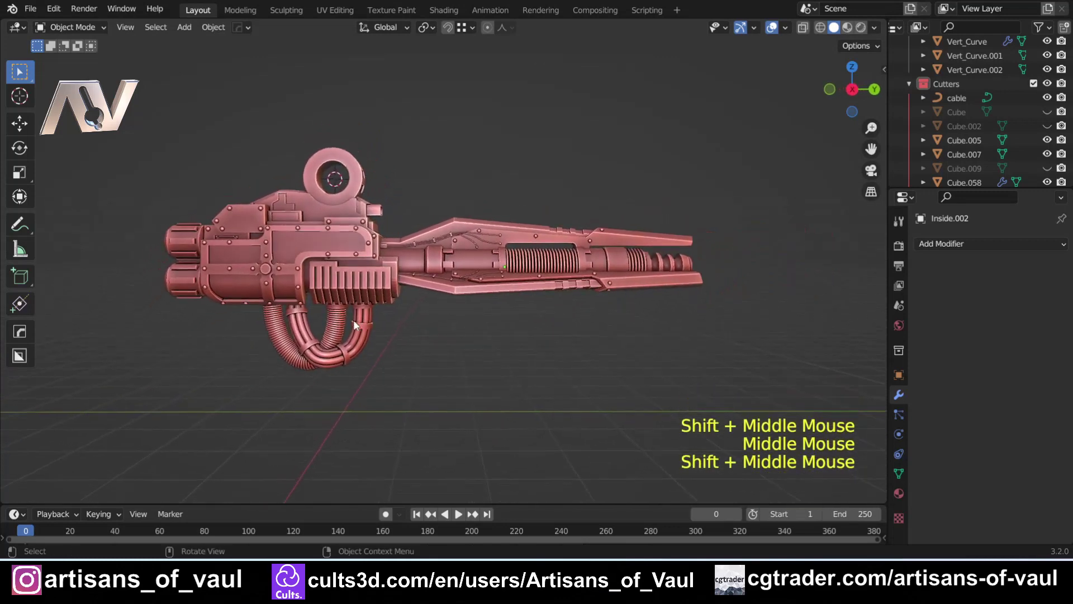
{"action": "left_click", "coordinate": [53, 9]}
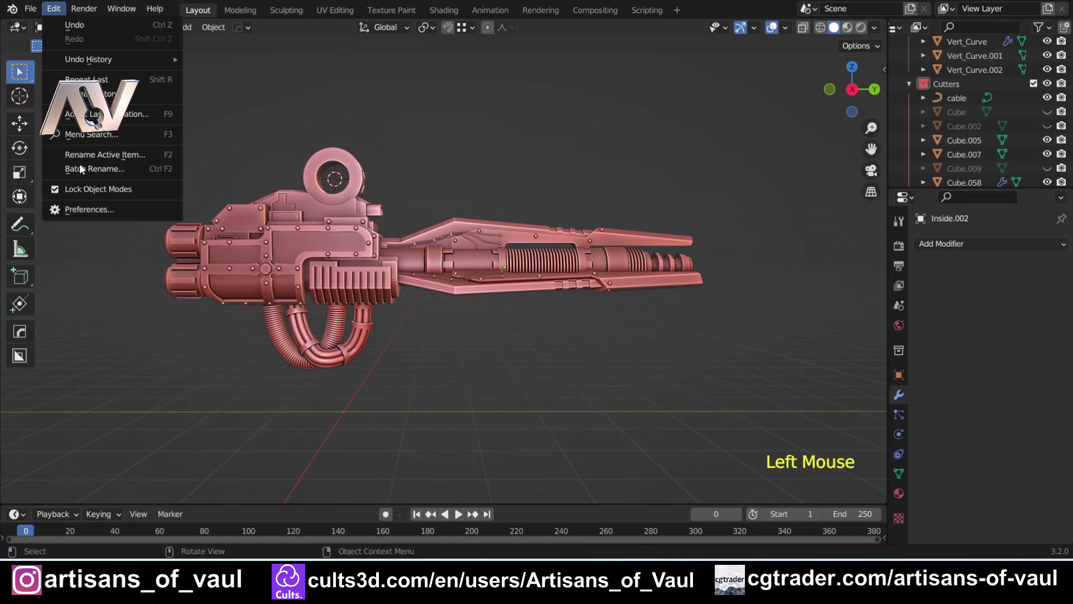
{"action": "left_click", "coordinate": [85, 210]}
{"action": "left_click_drag", "start_coordinate": [185, 19], "coordinate": [399, 101]}
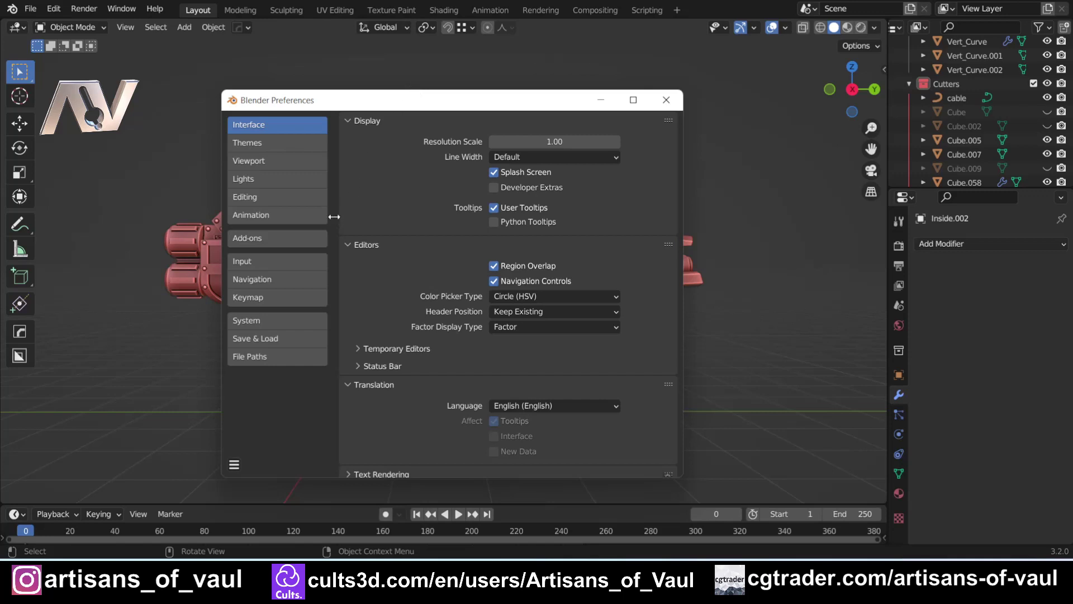
{"action": "left_click", "coordinate": [293, 238]}
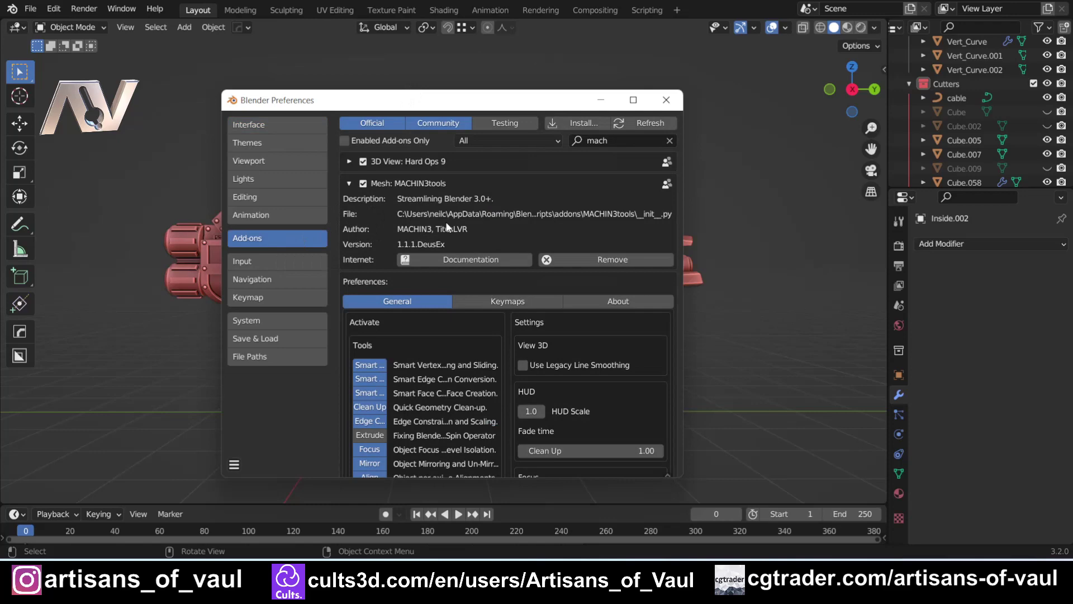
{"action": "scroll", "coordinate": [457, 286], "scroll_direction": "down", "scroll_amount": 3}
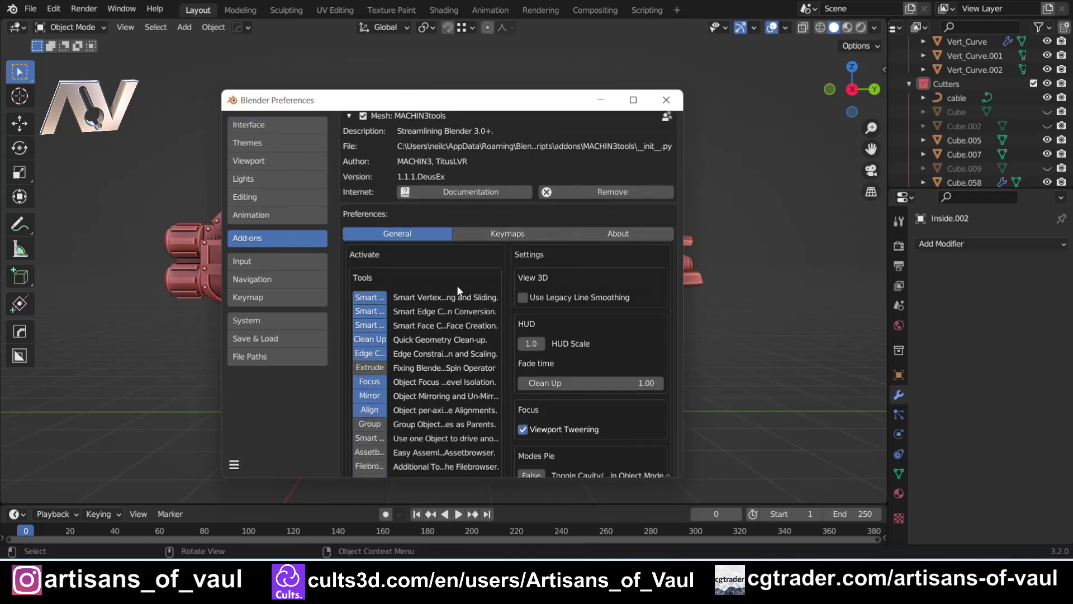
{"action": "scroll", "coordinate": [482, 332], "scroll_direction": "down", "scroll_amount": 4}
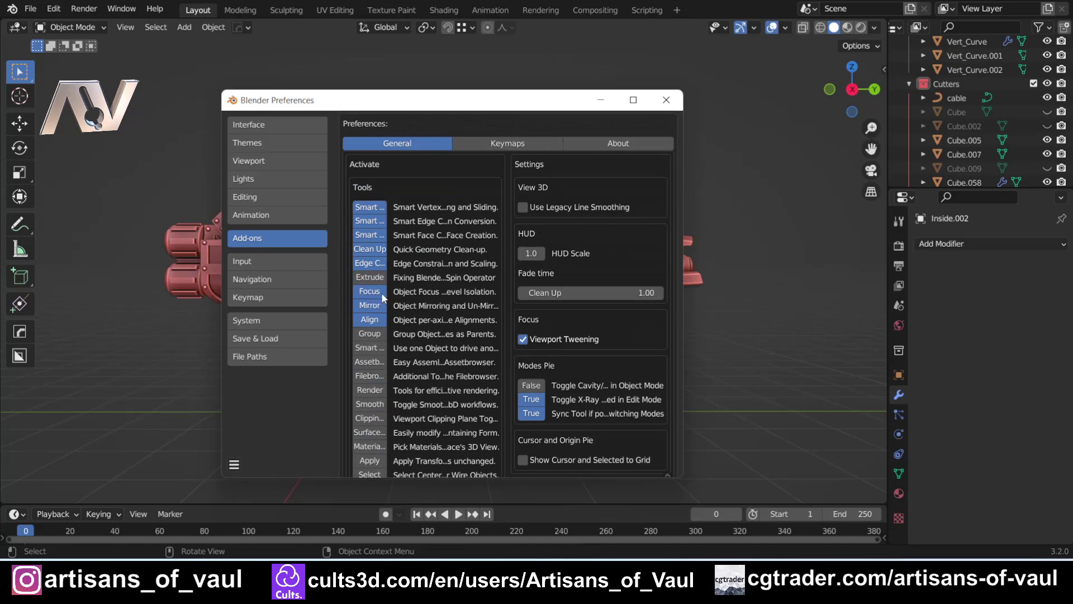
Close Preferences and frame the inner barrel part Cylinder.002 with F
{"action": "left_click", "coordinate": [677, 101]}
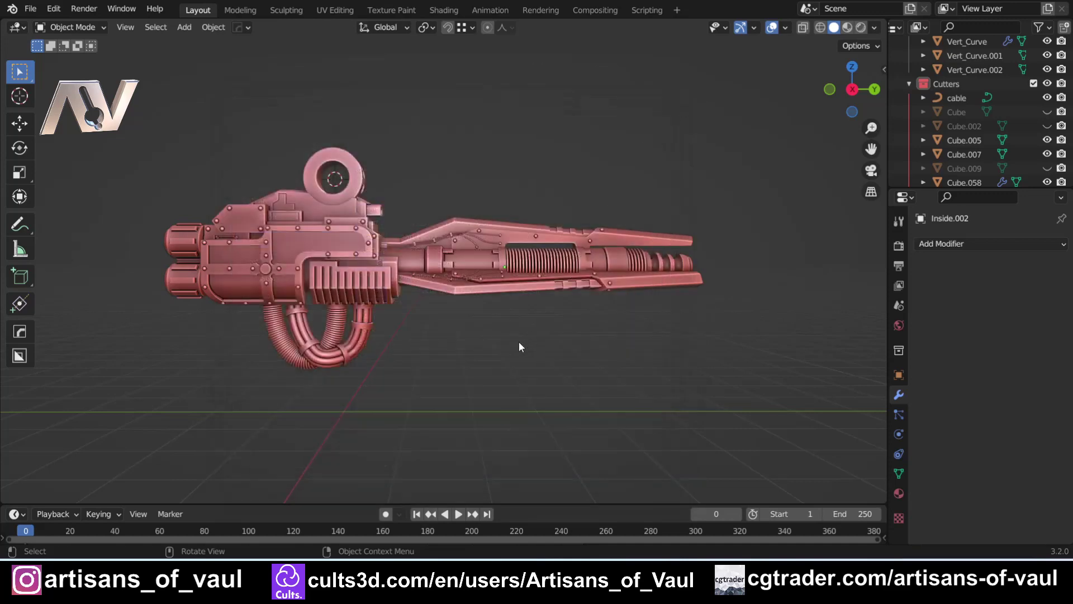
{"action": "scroll", "coordinate": [483, 340], "scroll_direction": "up", "scroll_amount": 2}
{"action": "middle_click_drag", "start_coordinate": [532, 351], "coordinate": [439, 340], "text": "shift"}
{"action": "scroll", "coordinate": [391, 322], "scroll_direction": "down", "scroll_amount": 1}
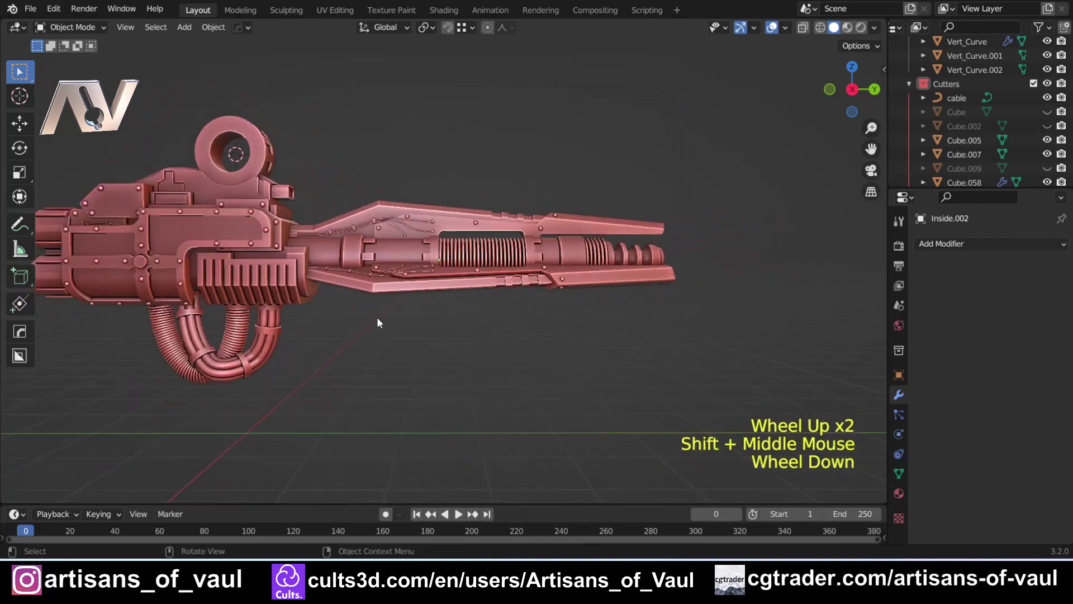
{"action": "left_click", "coordinate": [461, 256]}
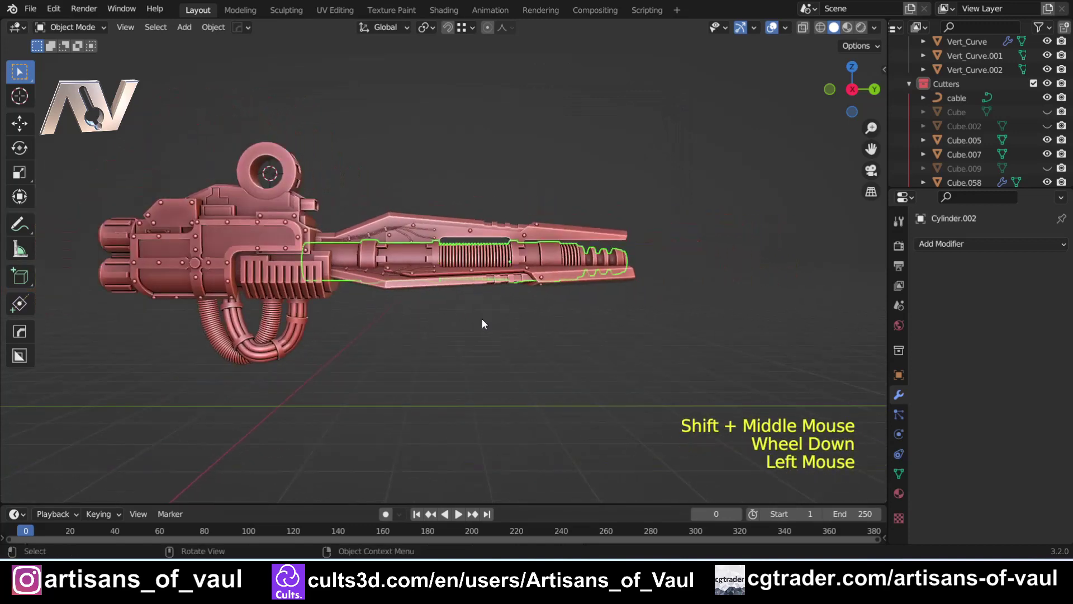
{"action": "key", "text": "f"}
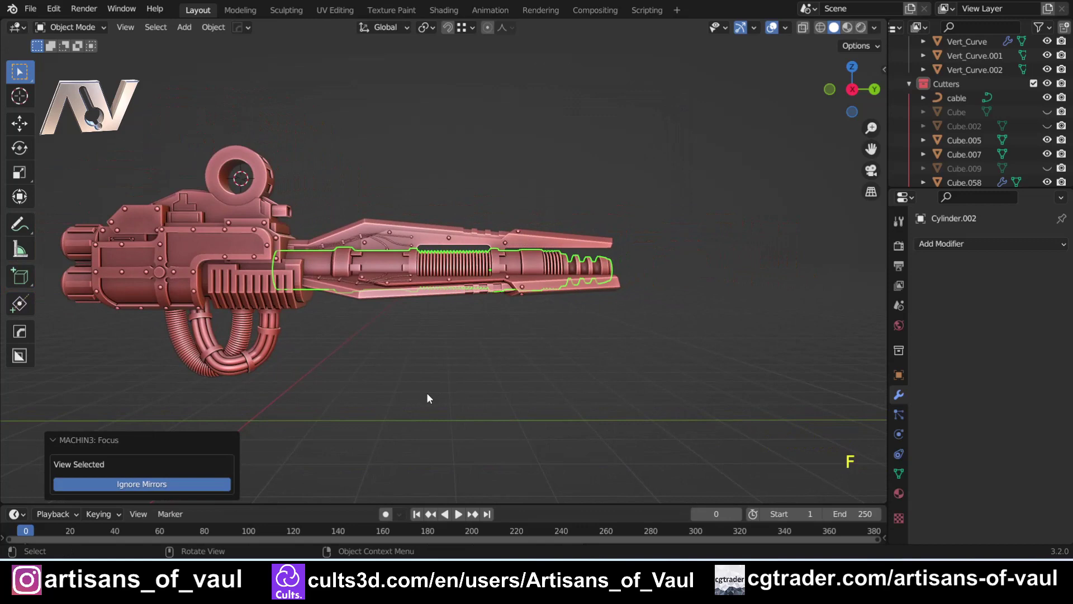
Select the riveted housing part Vert and frame it with F and Numpad period
{"action": "left_click", "coordinate": [174, 246]}
{"action": "key", "text": "f"}
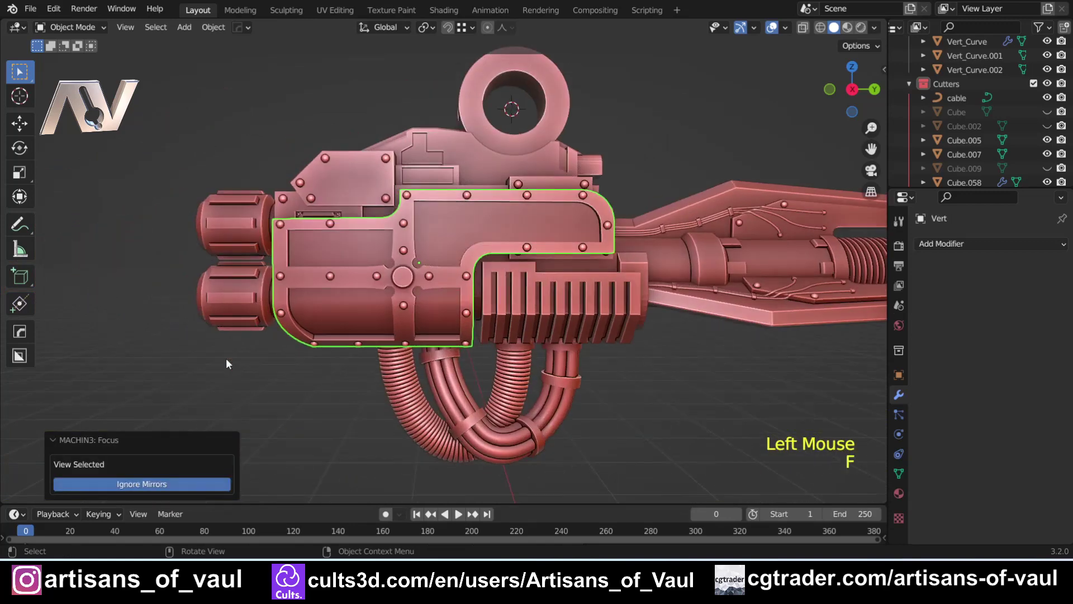
{"action": "scroll", "coordinate": [501, 320], "scroll_direction": "down", "scroll_amount": 2}
{"action": "middle_click_drag", "start_coordinate": [501, 319], "coordinate": [437, 316], "text": "shift"}
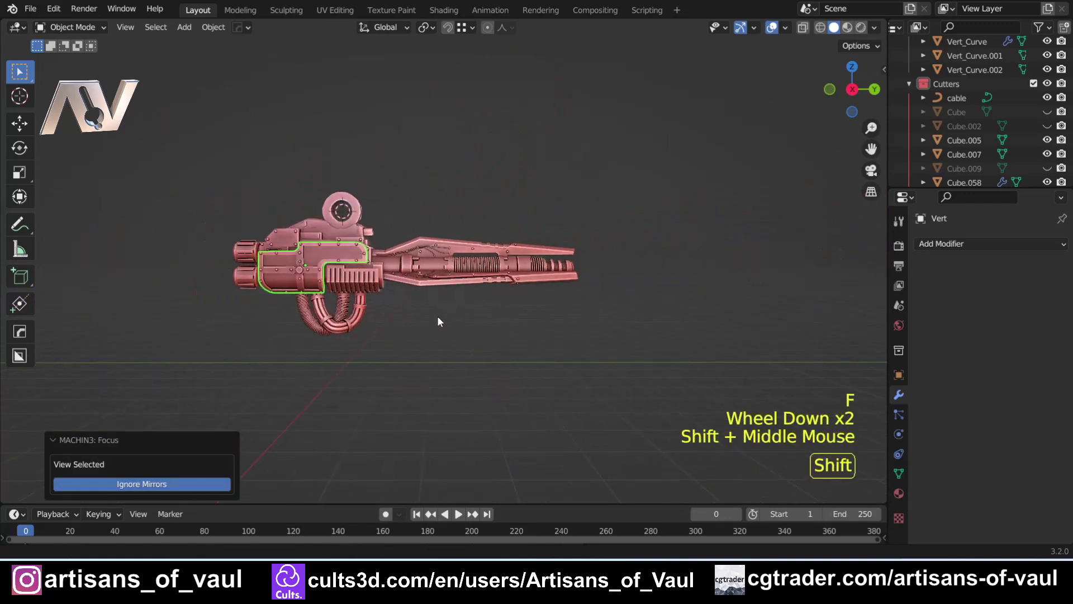
{"action": "scroll", "coordinate": [509, 323], "scroll_direction": "up", "scroll_amount": 2}
{"action": "middle_click_drag", "start_coordinate": [509, 324], "coordinate": [465, 334], "text": "shift"}
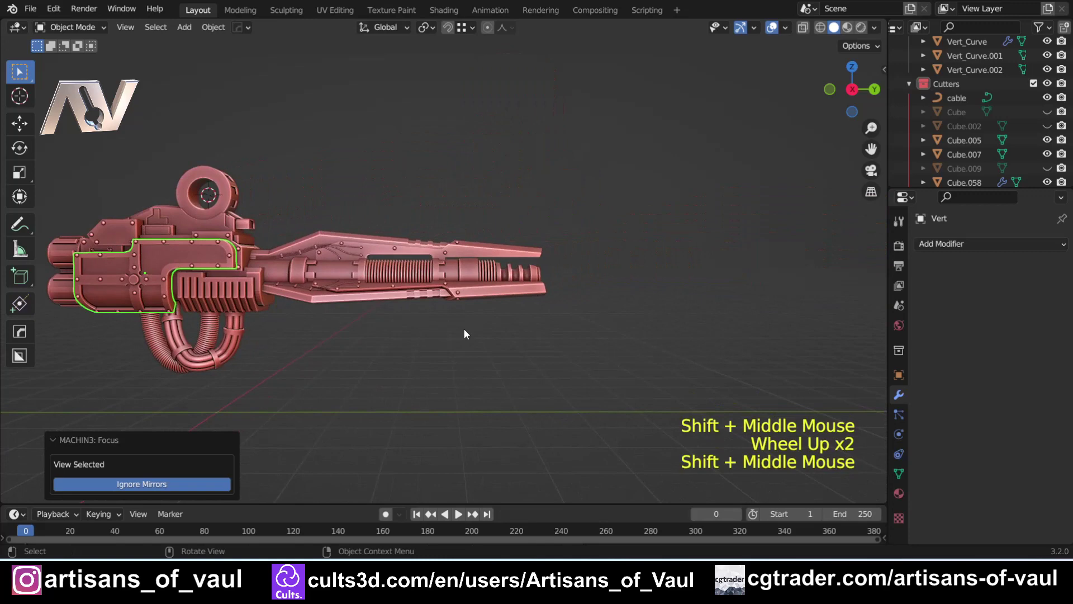
{"action": "key", "text": "KP_Decimal"}
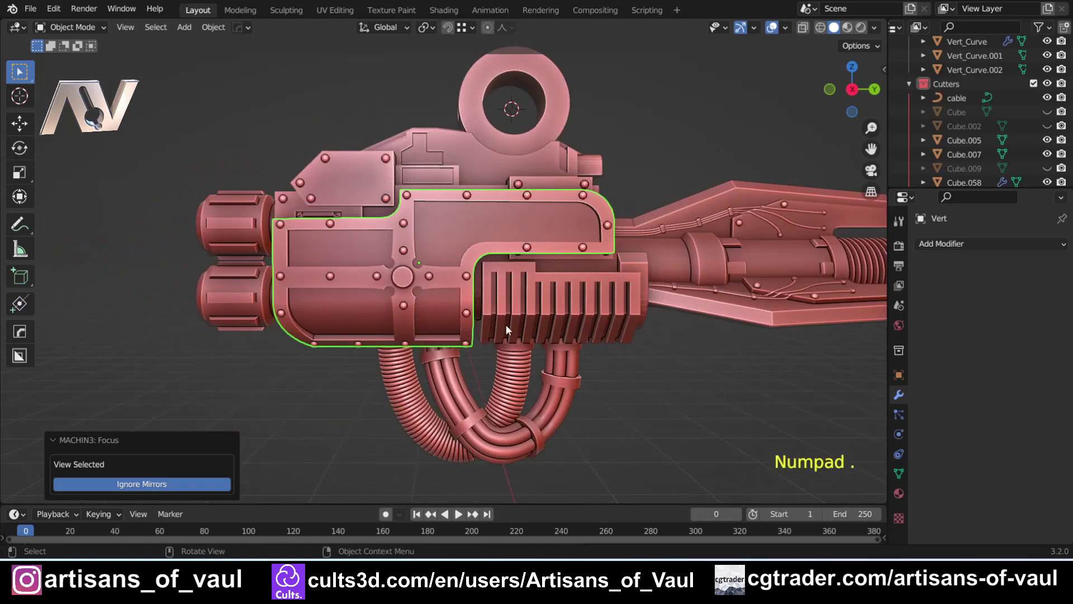
Deselect the housing and box-select the three Vert_Curve wires along the barrel
{"action": "scroll", "coordinate": [507, 324], "scroll_direction": "down", "scroll_amount": 2}
{"action": "middle_click_drag", "start_coordinate": [508, 324], "coordinate": [423, 327], "text": "shift"}
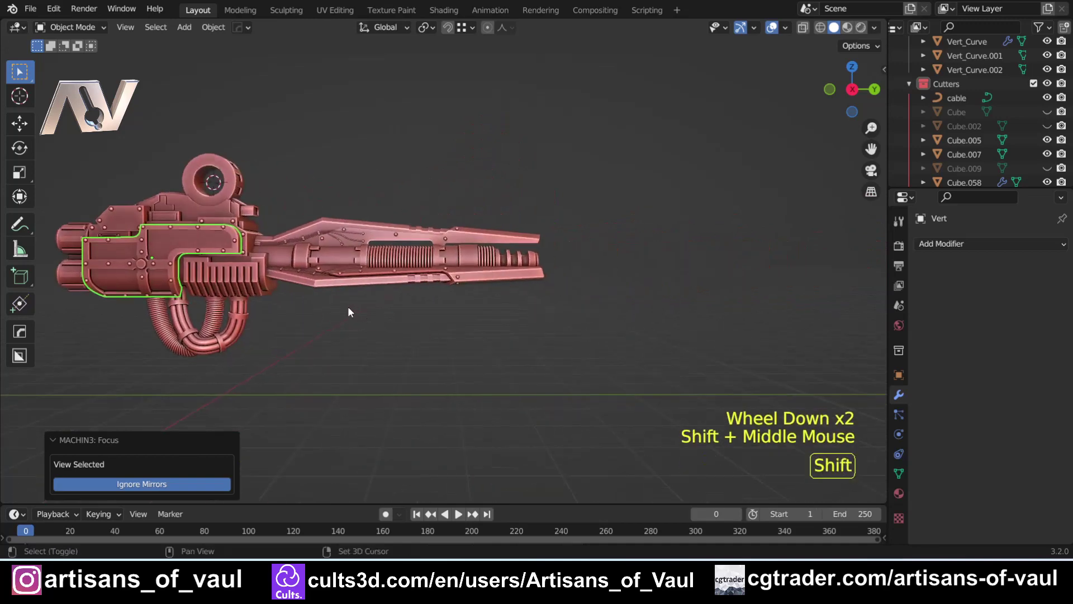
{"action": "middle_click_drag", "start_coordinate": [347, 312], "coordinate": [461, 349], "text": "shift"}
{"action": "left_click", "coordinate": [457, 390]}
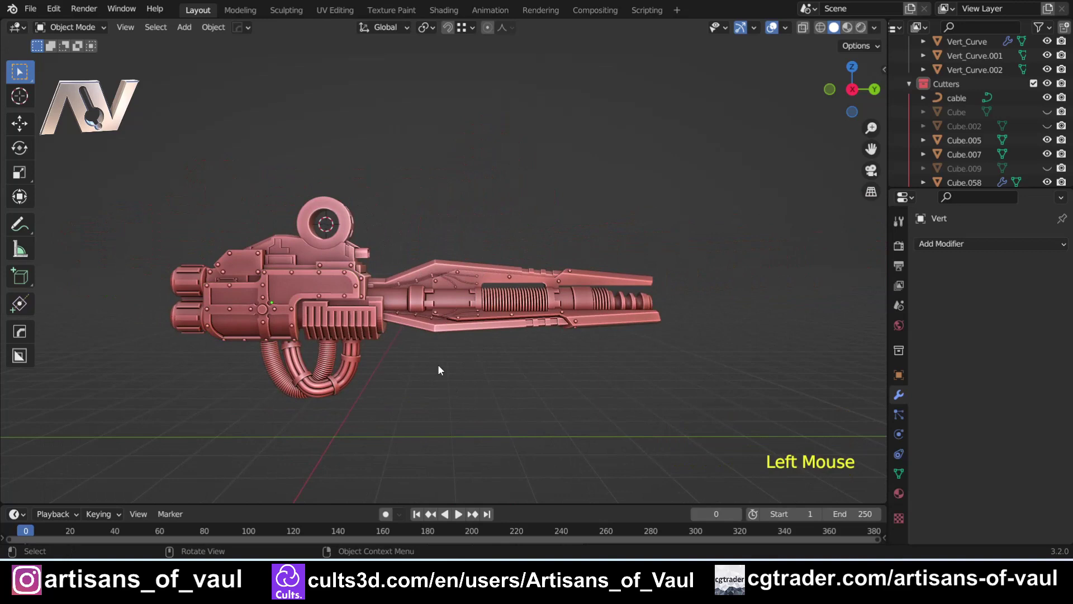
{"action": "scroll", "coordinate": [438, 364], "scroll_direction": "up", "scroll_amount": 2}
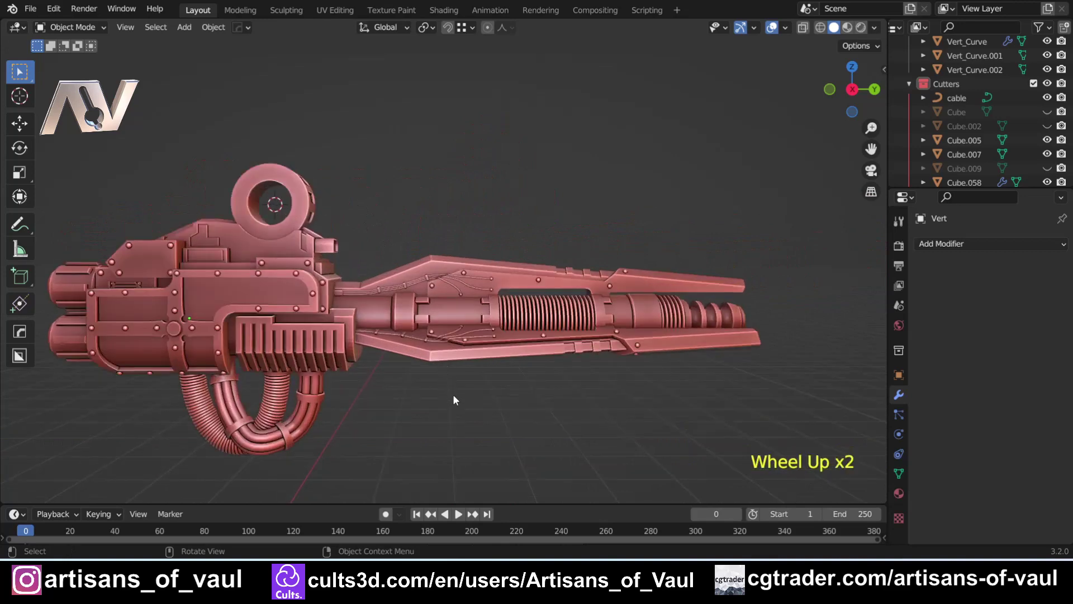
{"action": "scroll", "coordinate": [464, 360], "scroll_direction": "down", "scroll_amount": 1}
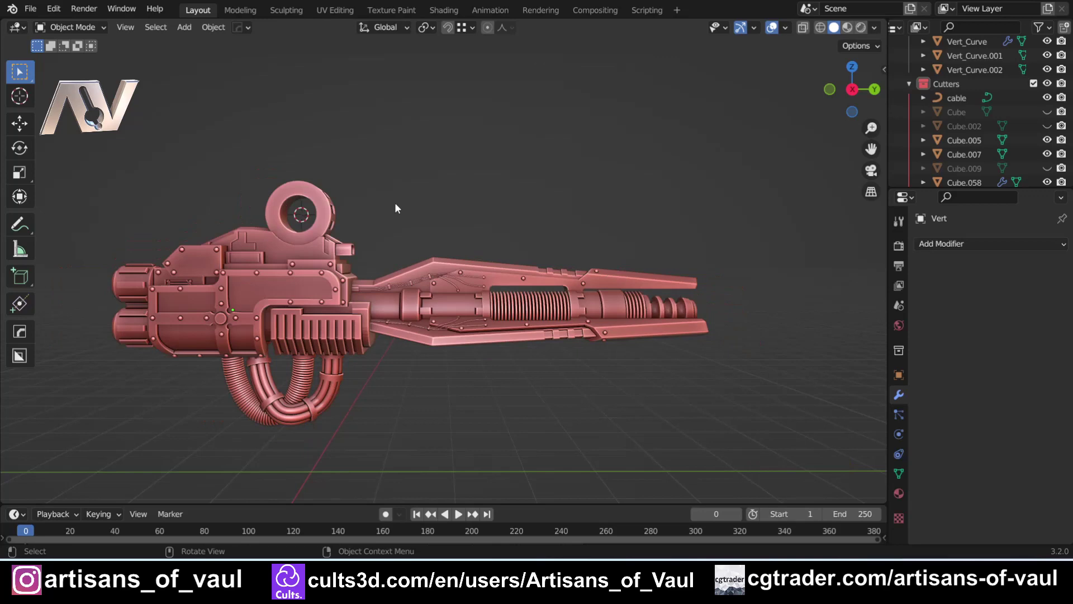
{"action": "left_click_drag", "start_coordinate": [384, 204], "coordinate": [748, 424]}
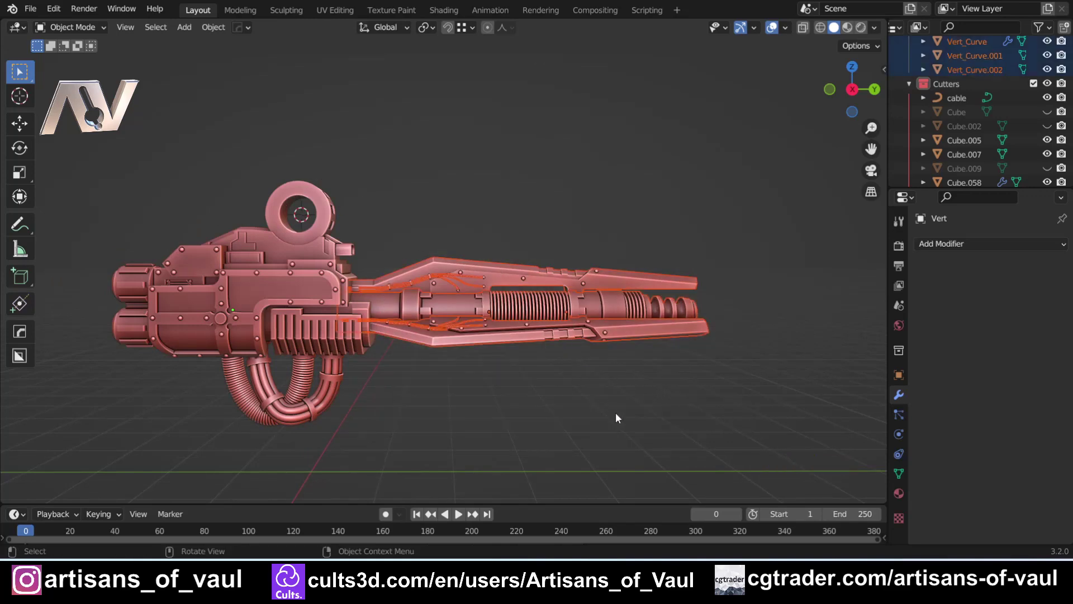
Isolate the selected barrel parts with Ctrl+F Focus, then exit back to the whole gun
{"action": "key", "text": "ctrl+f"}
{"action": "scroll", "coordinate": [522, 383], "scroll_direction": "up", "scroll_amount": 2}
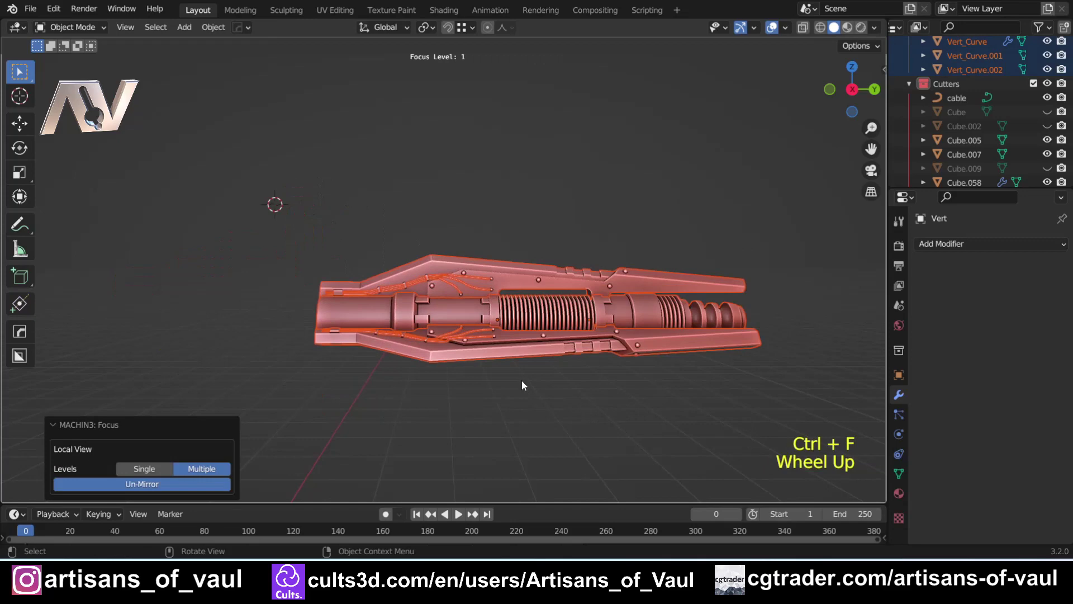
{"action": "middle_click_drag", "start_coordinate": [548, 376], "coordinate": [323, 255], "text": "shift"}
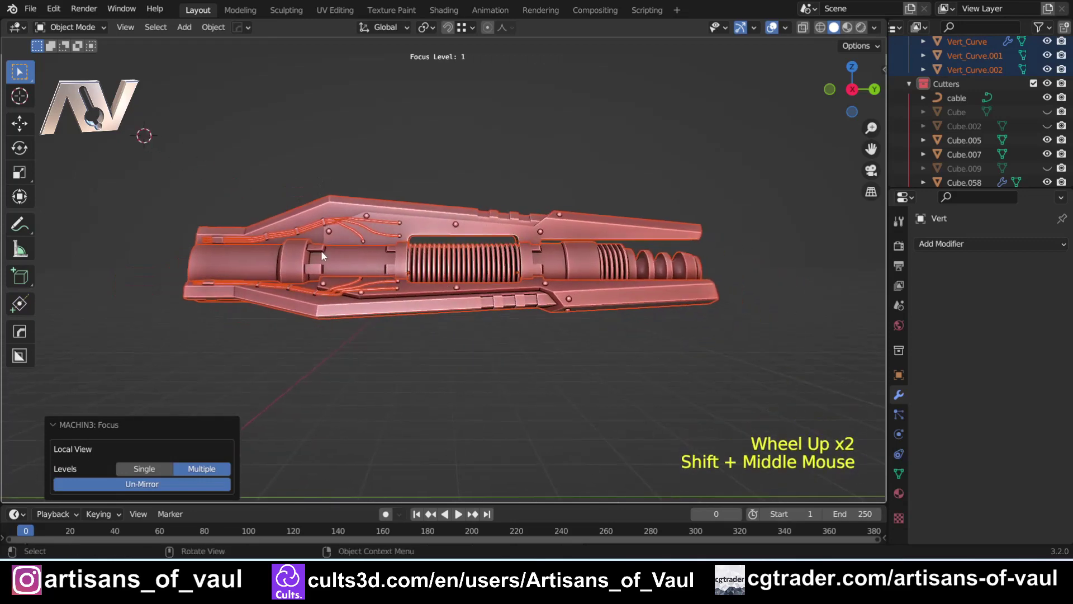
{"action": "scroll", "coordinate": [322, 255], "scroll_direction": "down", "scroll_amount": 2}
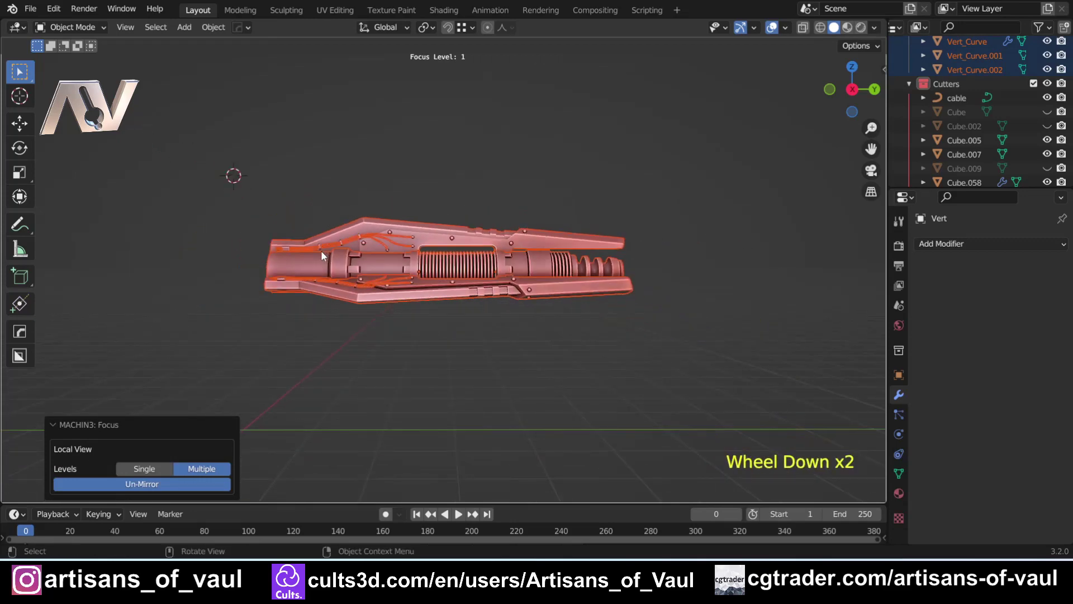
{"action": "key", "text": "ctrl+f"}
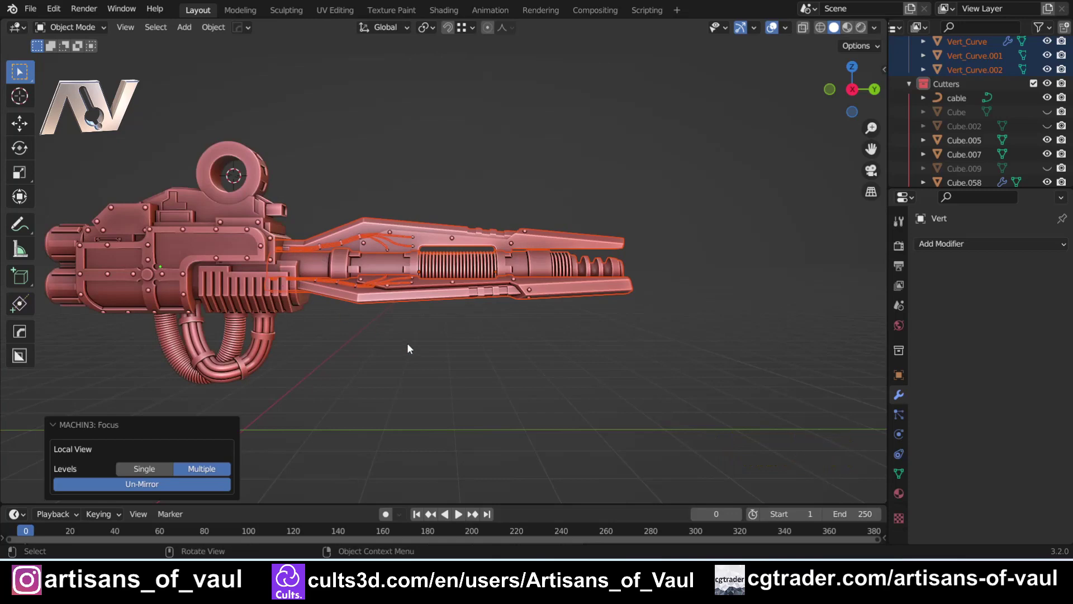
Toggle Numpad / local view on the barrel parts and select the upper cables, then return to the full gun
{"action": "key", "text": "KP_Divide"}
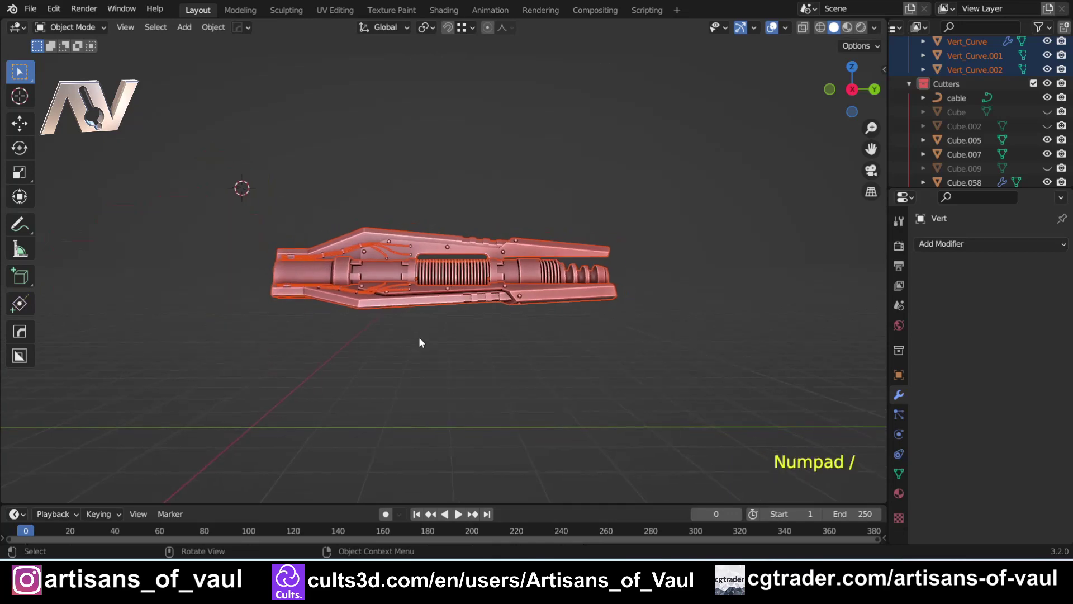
{"action": "left_click", "coordinate": [418, 336]}
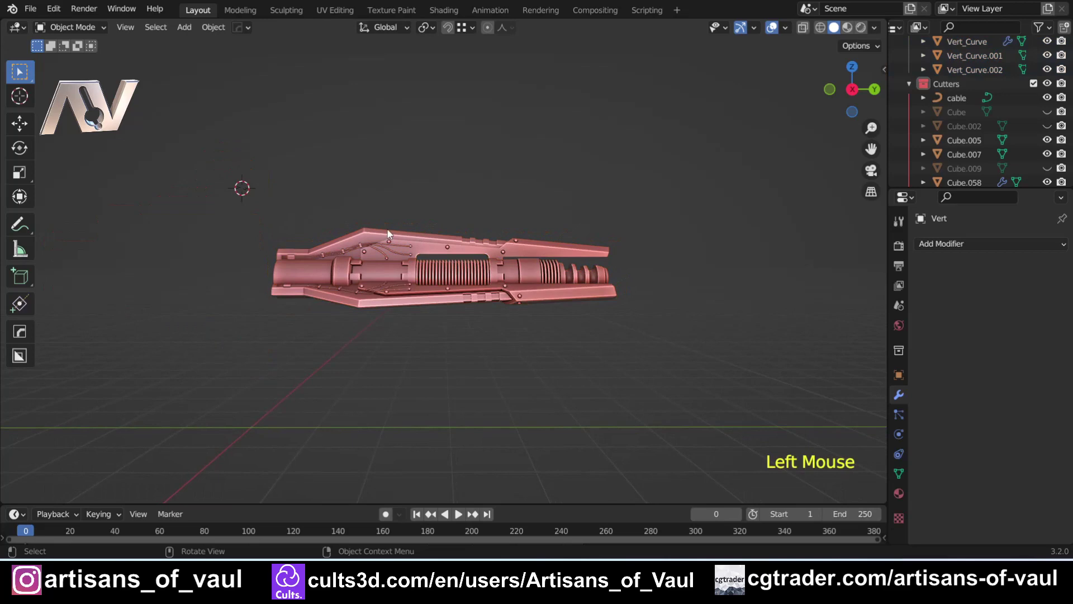
{"action": "scroll", "coordinate": [337, 241], "scroll_direction": "up", "scroll_amount": 3}
{"action": "left_click_drag", "start_coordinate": [260, 179], "coordinate": [421, 239]}
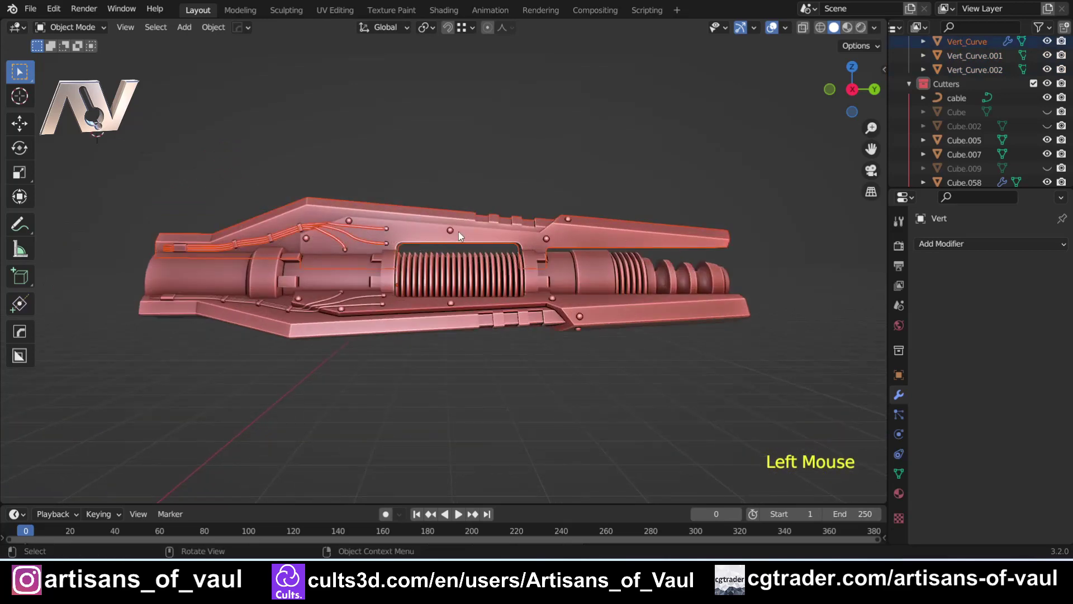
{"action": "key", "text": "KP_Divide"}
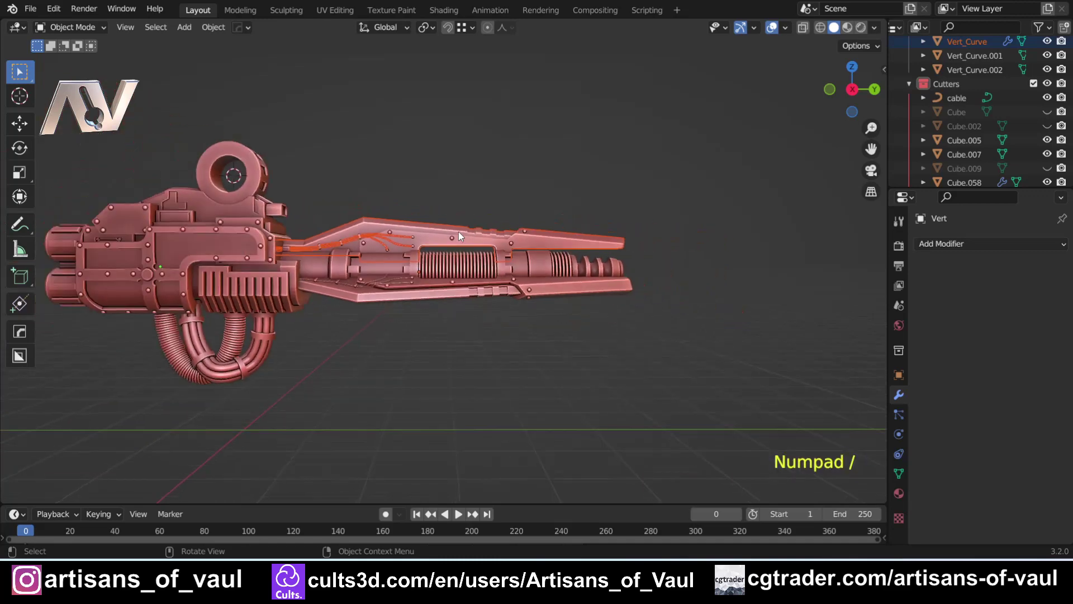
{"action": "left_click", "coordinate": [165, 229]}
{"action": "middle_click_drag", "start_coordinate": [334, 276], "coordinate": [375, 272], "text": "shift"}
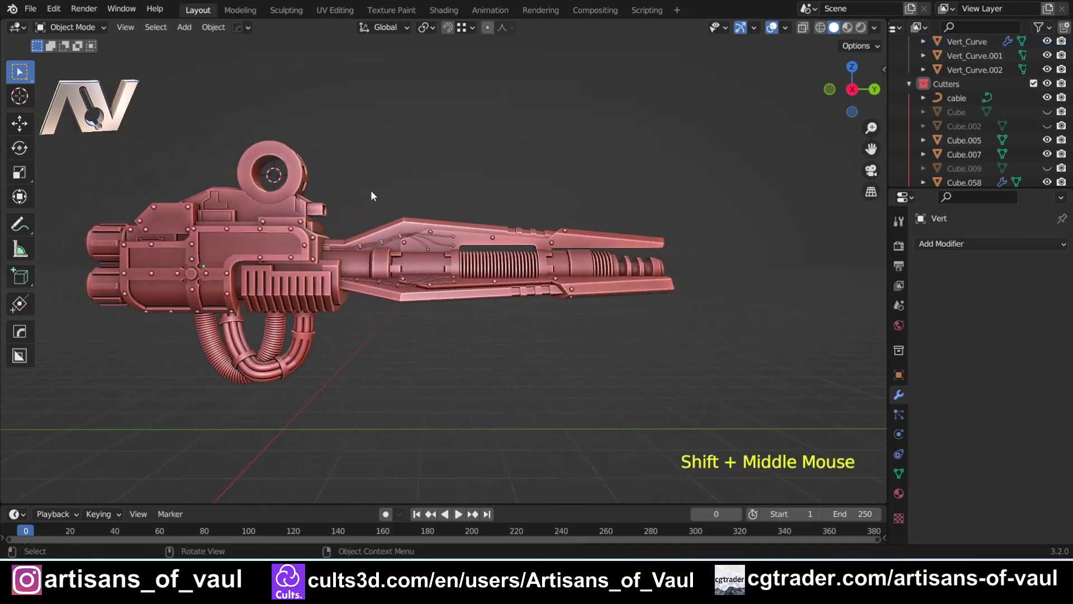
Focus on the box-selected barrel parts, then on the upper shroud and its cables one level deeper
{"action": "left_click_drag", "start_coordinate": [371, 190], "coordinate": [598, 329]}
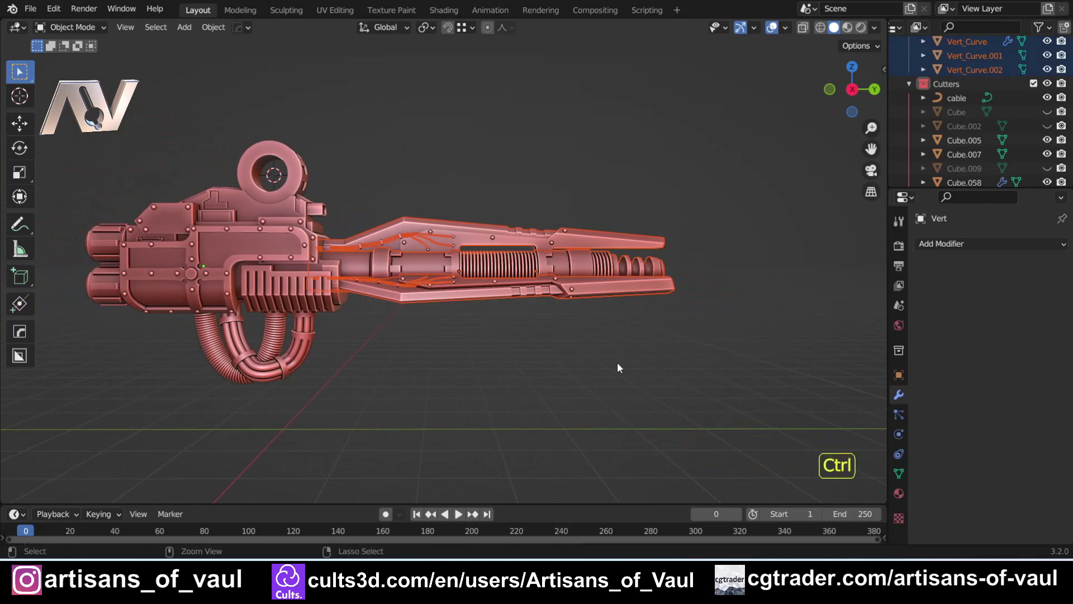
{"action": "key", "text": "ctrl+f"}
{"action": "scroll", "coordinate": [586, 341], "scroll_direction": "up", "scroll_amount": 3}
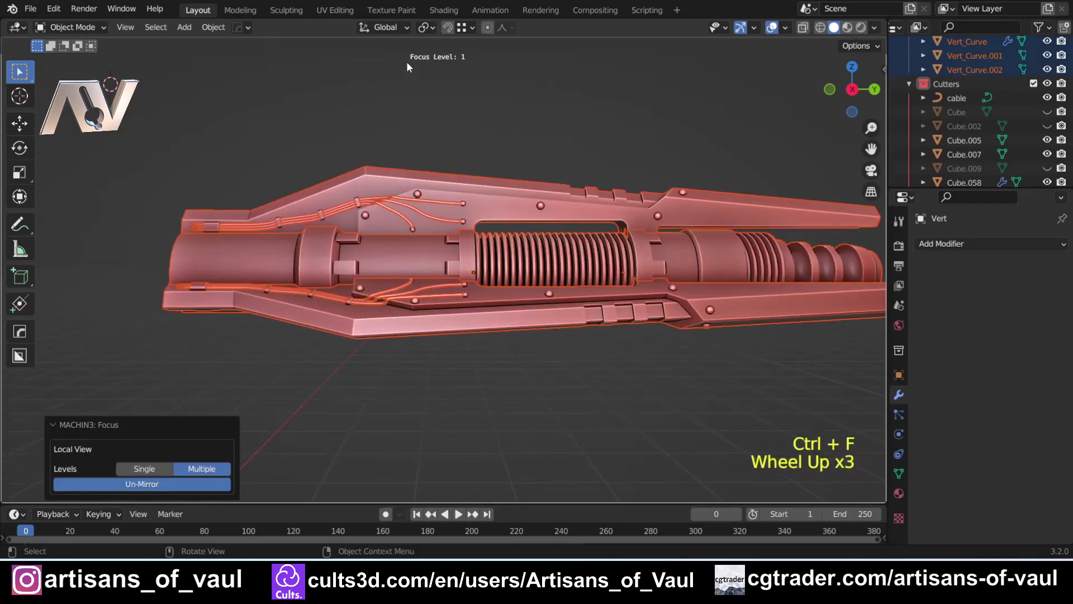
{"action": "left_click_drag", "start_coordinate": [267, 123], "coordinate": [554, 204]}
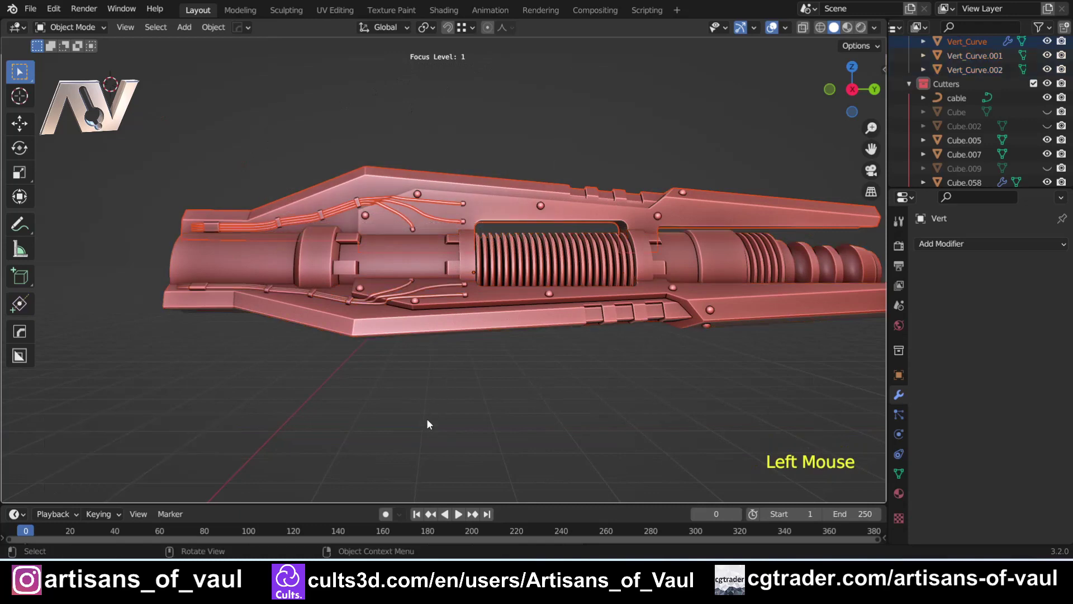
{"action": "key", "text": "ctrl+f"}
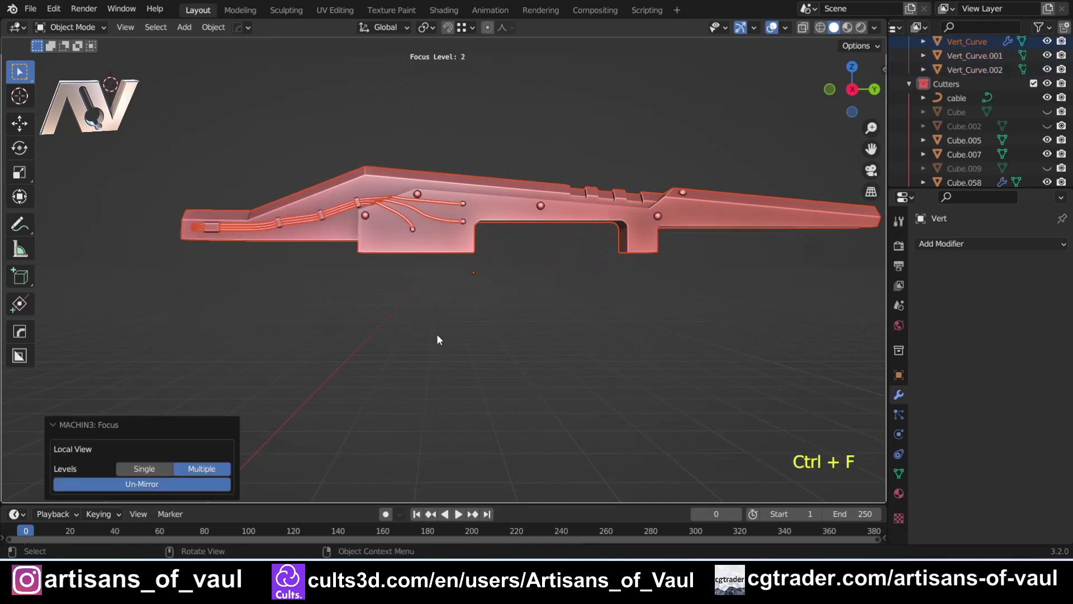
Select the shroud Inside.002 and its cables and focus them at Focus Level 3
{"action": "scroll", "coordinate": [437, 339], "scroll_direction": "up", "scroll_amount": 1}
{"action": "middle_click_drag", "start_coordinate": [437, 339], "coordinate": [294, 285]}
{"action": "scroll", "coordinate": [303, 309], "scroll_direction": "up", "scroll_amount": 2}
{"action": "left_click", "coordinate": [281, 283]}
{"action": "left_click", "coordinate": [285, 280]}
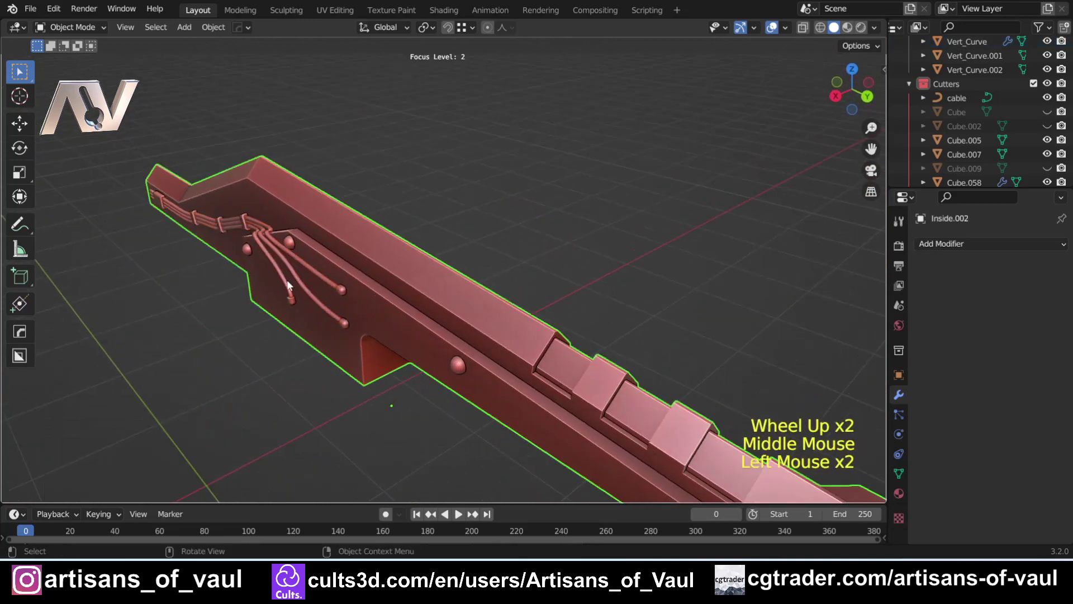
{"action": "left_click", "coordinate": [287, 279]}
{"action": "left_click", "coordinate": [288, 280]}
{"action": "left_click", "coordinate": [297, 277], "text": "shift"}
{"action": "left_click", "coordinate": [309, 263], "text": "shift"}
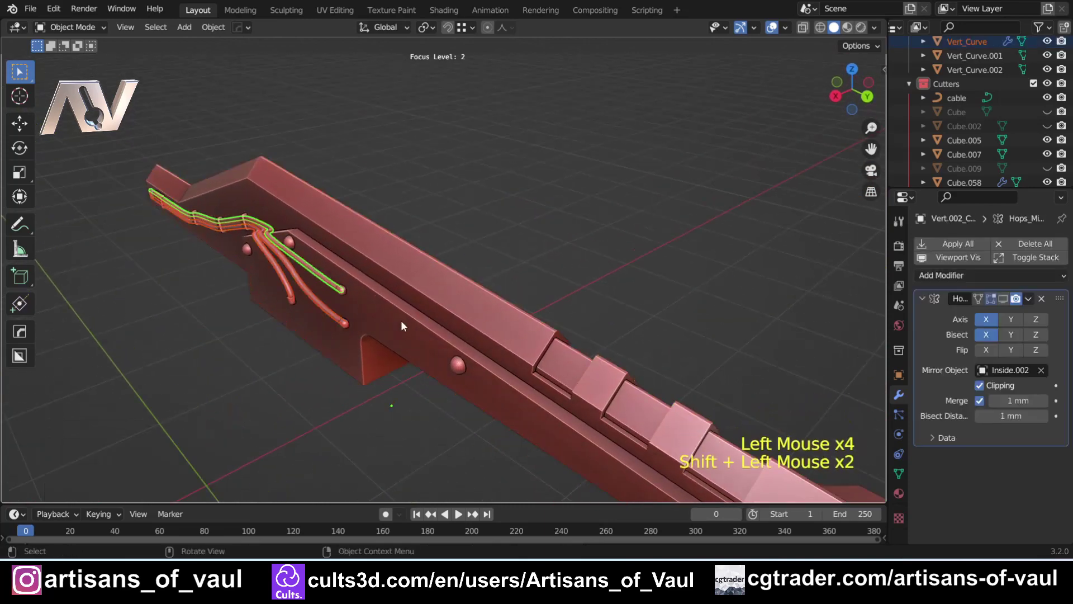
{"action": "key", "text": "ctrl+f"}
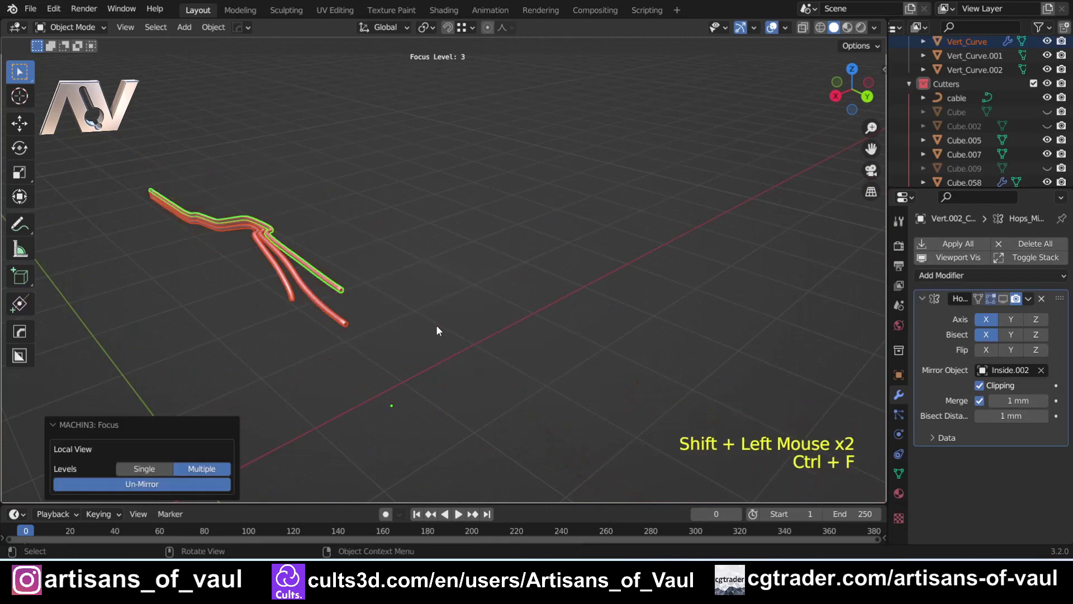
Select the top cable and step back to Focus Level 2
{"action": "left_click", "coordinate": [594, 273]}
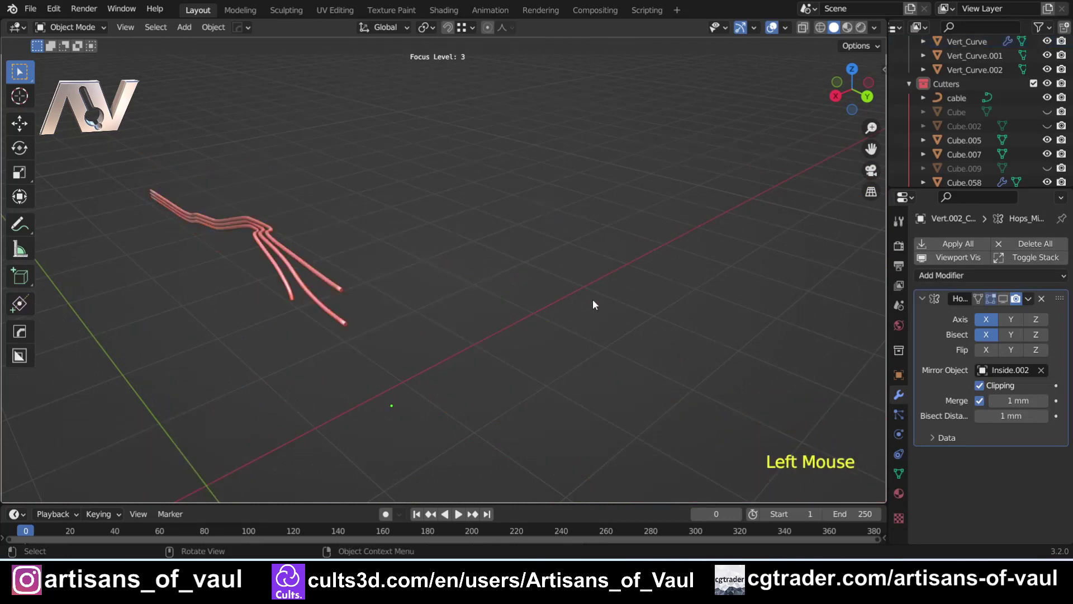
{"action": "left_click", "coordinate": [270, 229]}
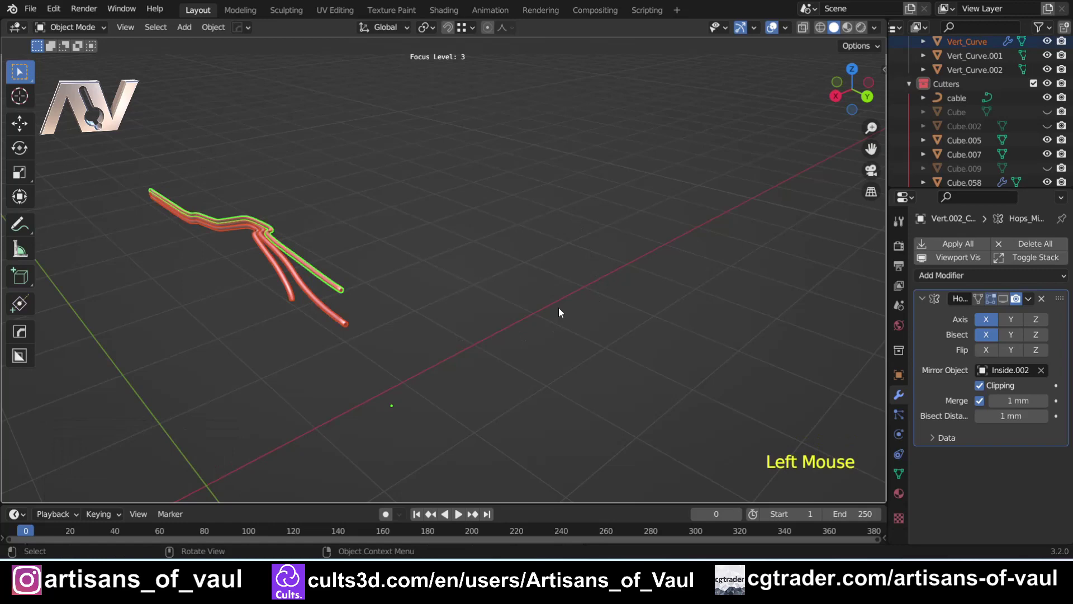
{"action": "key", "text": "ctrl+f"}
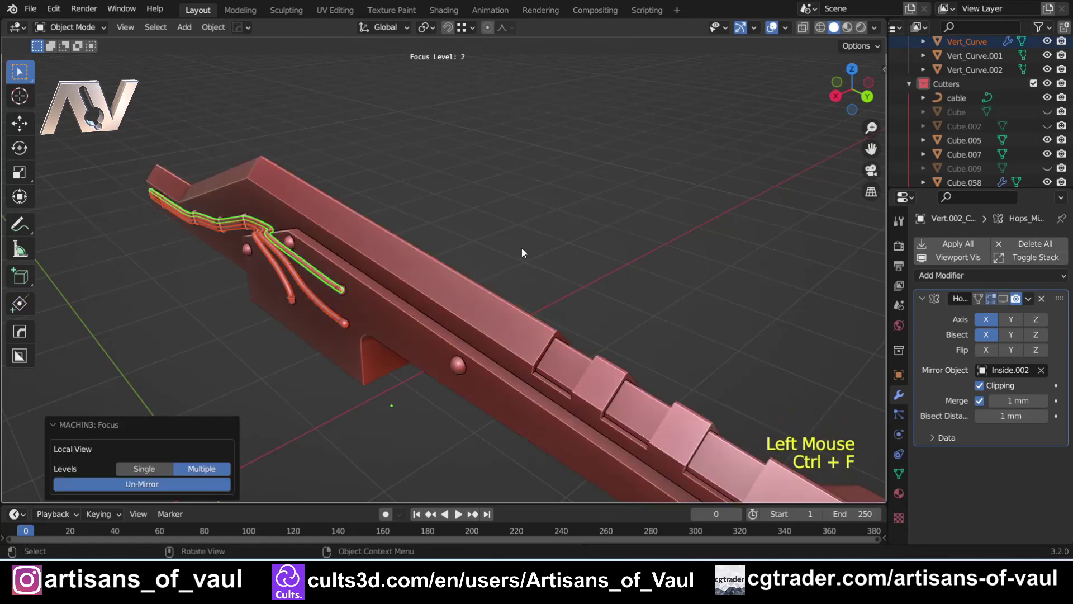
Step back through Focus Level 1 and out of focus to show the whole gun
{"action": "middle_click_drag", "start_coordinate": [523, 247], "coordinate": [500, 234]}
{"action": "scroll", "coordinate": [447, 237], "scroll_direction": "down", "scroll_amount": 2}
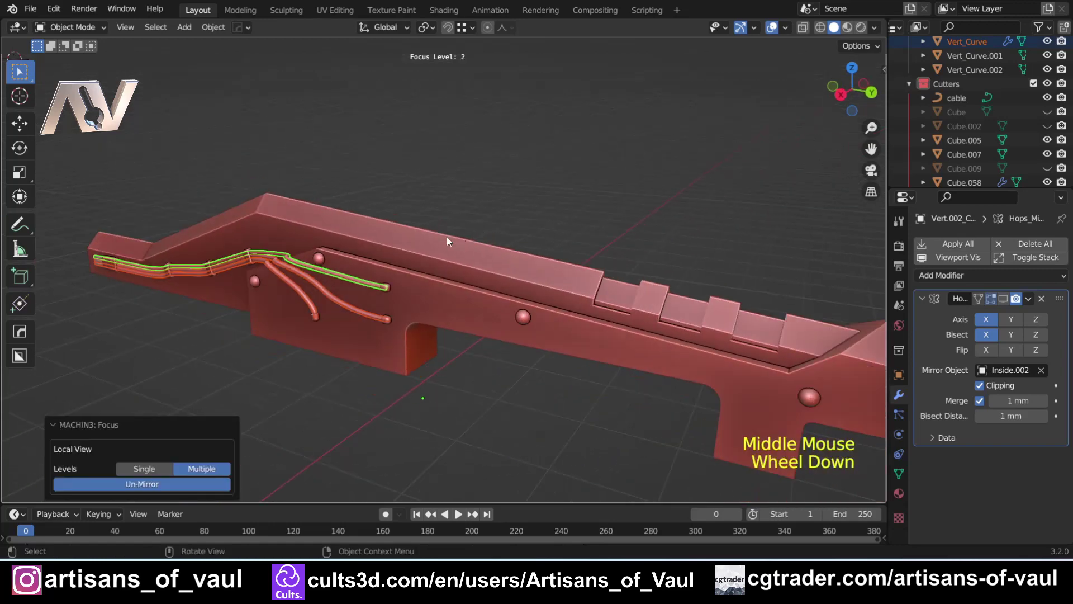
{"action": "key", "text": "ctrl+f"}
{"action": "scroll", "coordinate": [430, 166], "scroll_direction": "down", "scroll_amount": 3}
{"action": "key", "text": "ctrl+f"}
Orbit to a front-angled view and box-select the three Vert_Curve cables on the barrel
{"action": "middle_click_drag", "start_coordinate": [430, 166], "coordinate": [290, 358]}
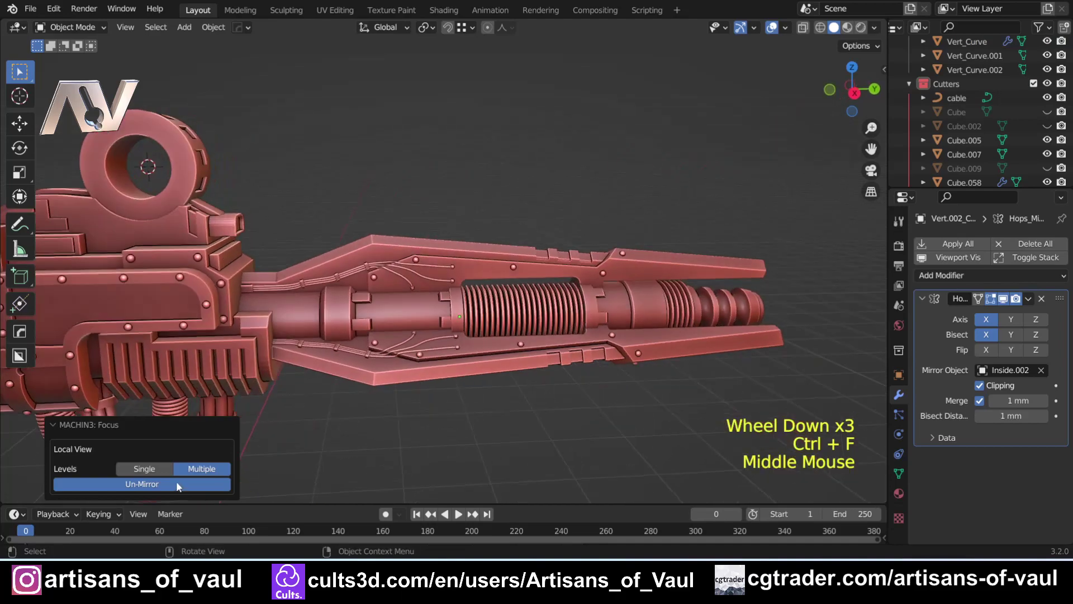
{"action": "scroll", "coordinate": [270, 297], "scroll_direction": "down", "scroll_amount": 2}
{"action": "middle_click_drag", "start_coordinate": [271, 296], "coordinate": [370, 232]}
{"action": "left_click", "coordinate": [286, 275]}
{"action": "left_click", "coordinate": [368, 361]}
{"action": "scroll", "coordinate": [358, 323], "scroll_direction": "up", "scroll_amount": 1}
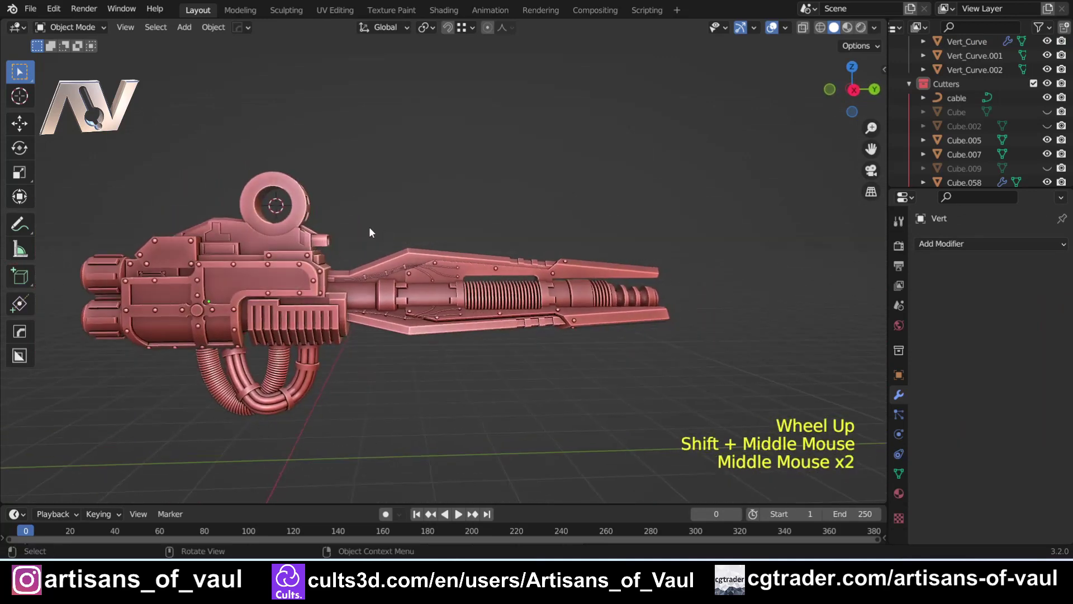
{"action": "left_click_drag", "start_coordinate": [369, 228], "coordinate": [612, 373]}
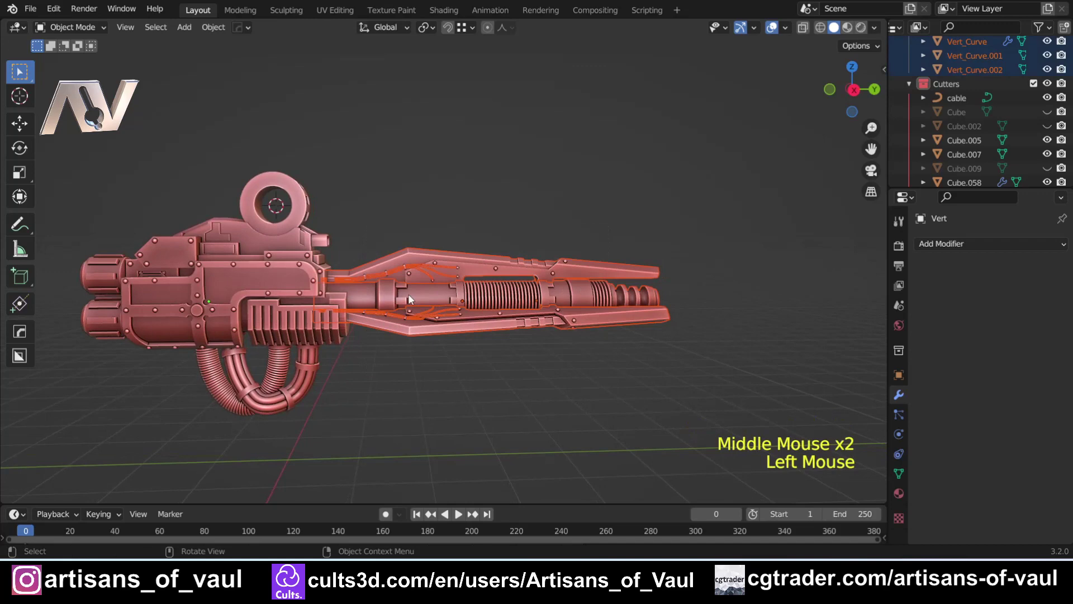
{"action": "scroll", "coordinate": [408, 299], "scroll_direction": "up", "scroll_amount": 2}
Focus the barrel assembly at Level 1 and select cables, making the curling cable active
{"action": "key", "text": "ctrl+f"}
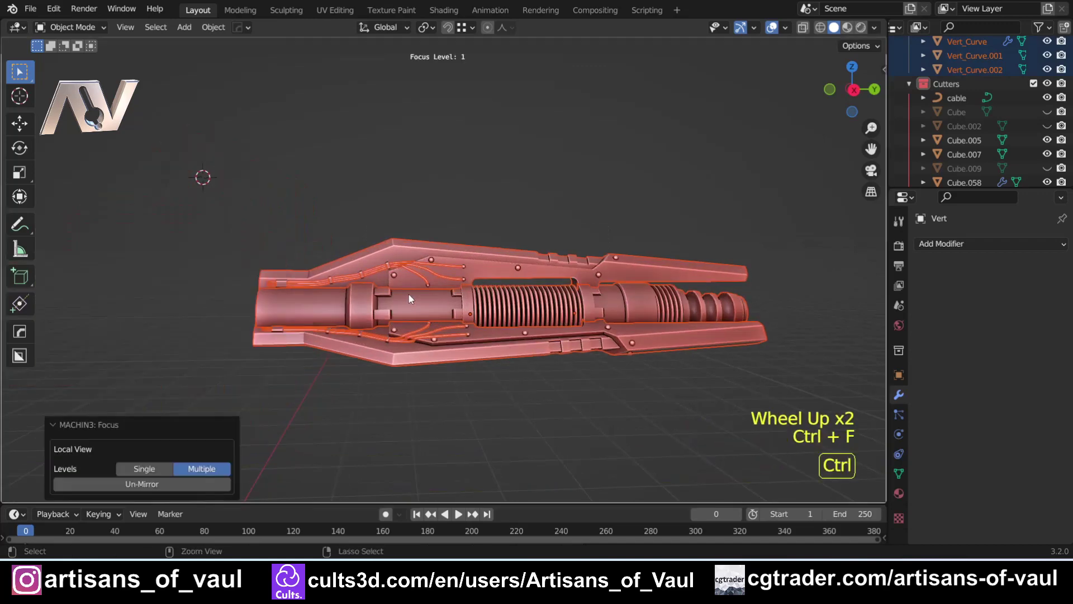
{"action": "scroll", "coordinate": [408, 294], "scroll_direction": "up", "scroll_amount": 2}
{"action": "middle_click_drag", "start_coordinate": [408, 293], "coordinate": [336, 308]}
{"action": "left_click", "coordinate": [385, 256]}
{"action": "left_click", "coordinate": [392, 280], "text": "shift"}
{"action": "left_click", "coordinate": [398, 288], "text": "shift"}
Enter Edit Mode on the cable, then return to Object Mode from the mode pie menu
{"action": "scroll", "coordinate": [342, 295], "scroll_direction": "up", "scroll_amount": 1}
{"action": "key", "text": "Tab"}
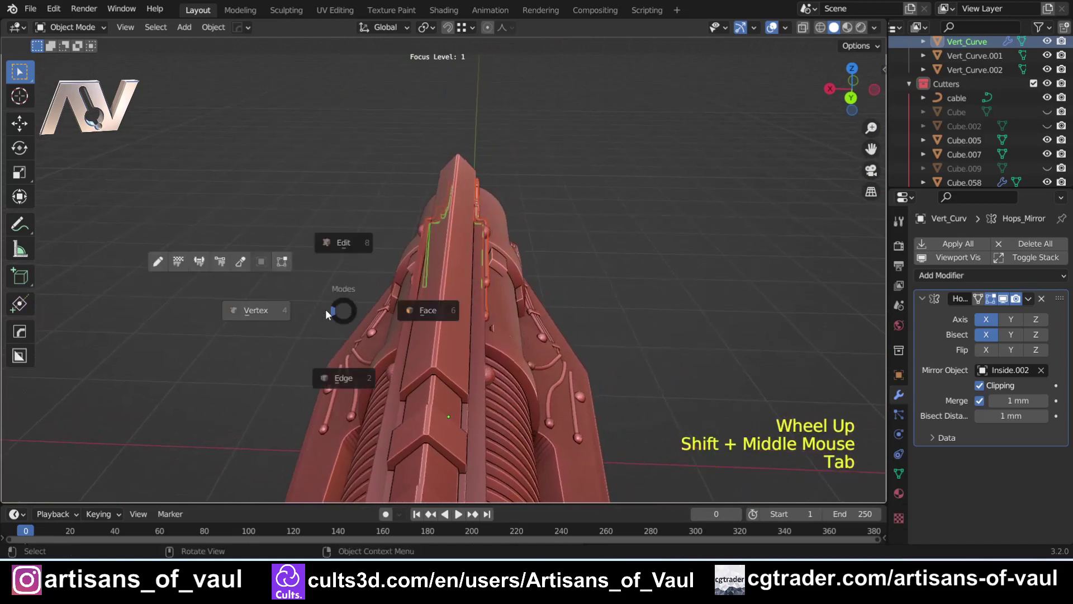
{"action": "middle_click_drag", "start_coordinate": [259, 309], "coordinate": [478, 207]}
{"action": "key", "text": "Tab"}
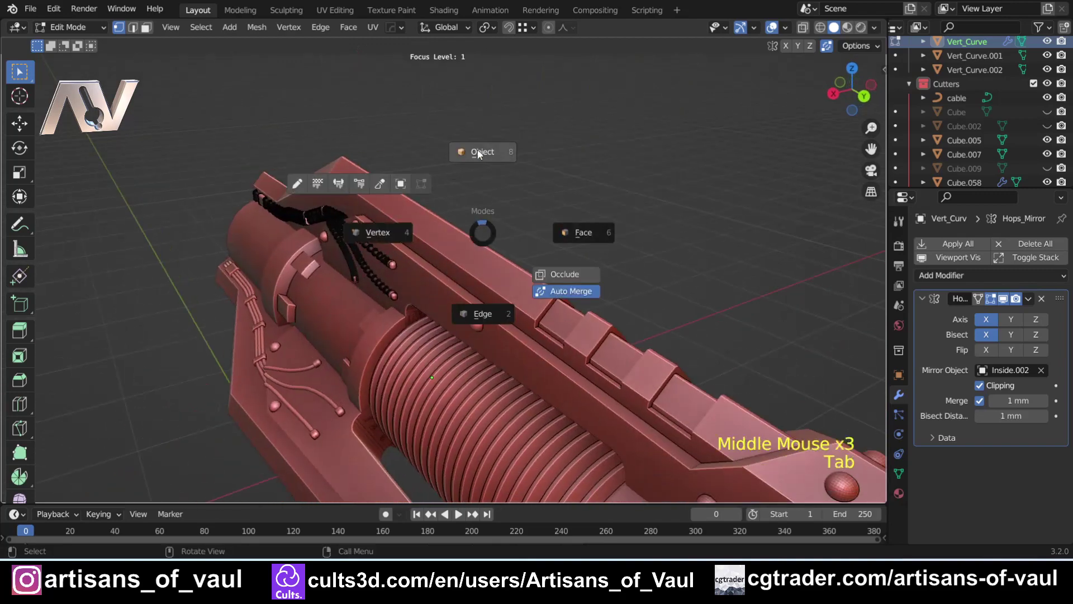
{"action": "middle_click_drag", "start_coordinate": [395, 275], "coordinate": [475, 255]}
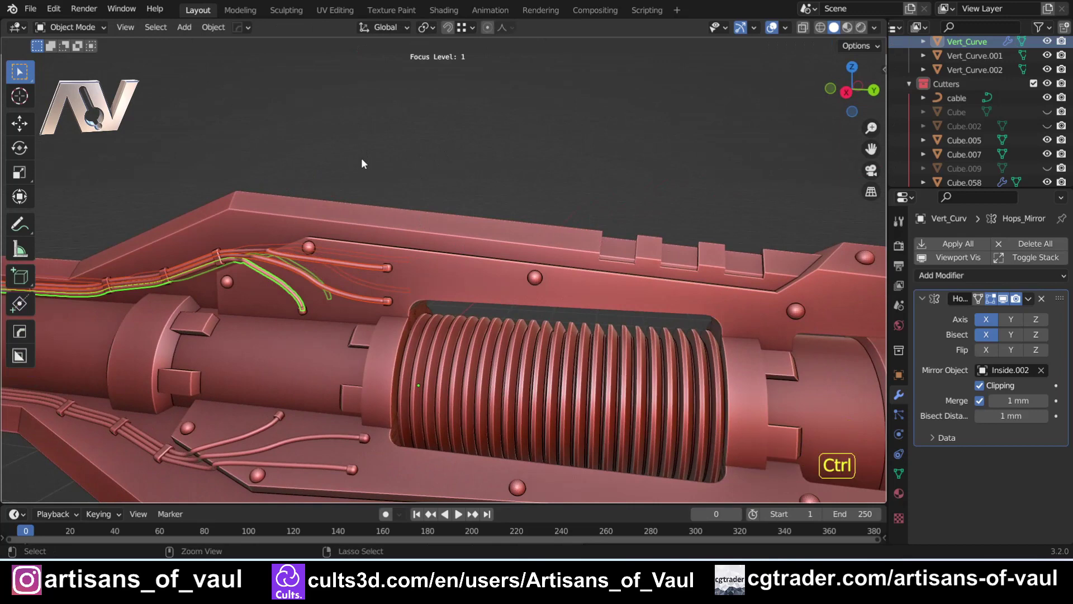
Focus the cables at Focus Level 2 with Un-Mirror enabled in the redo panel
{"action": "key", "text": "ctrl+f"}
{"action": "middle_click_drag", "start_coordinate": [378, 192], "coordinate": [302, 231]}
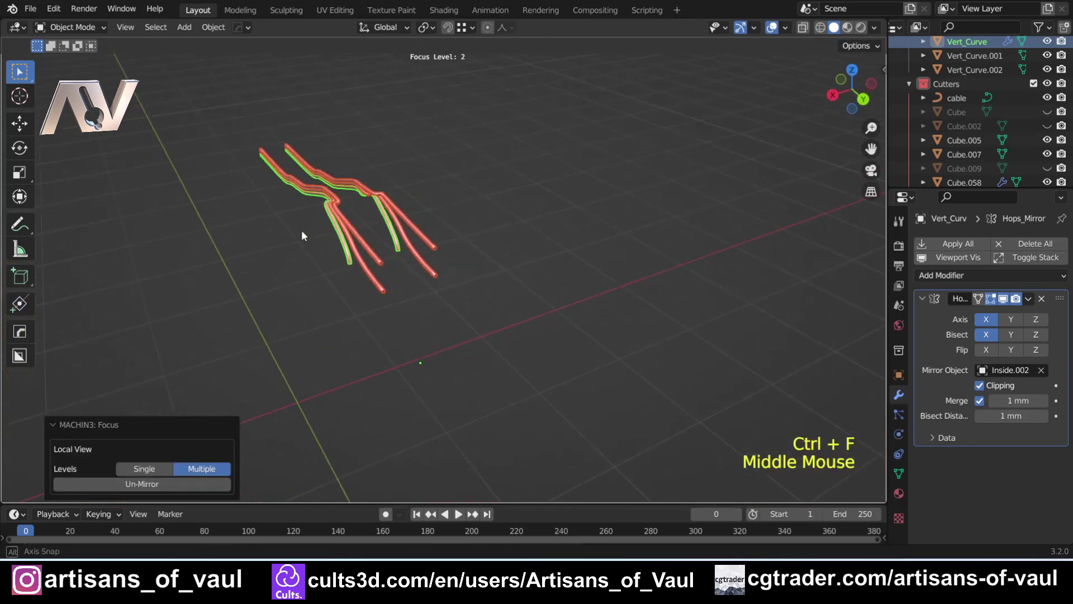
{"action": "left_click", "coordinate": [187, 485]}
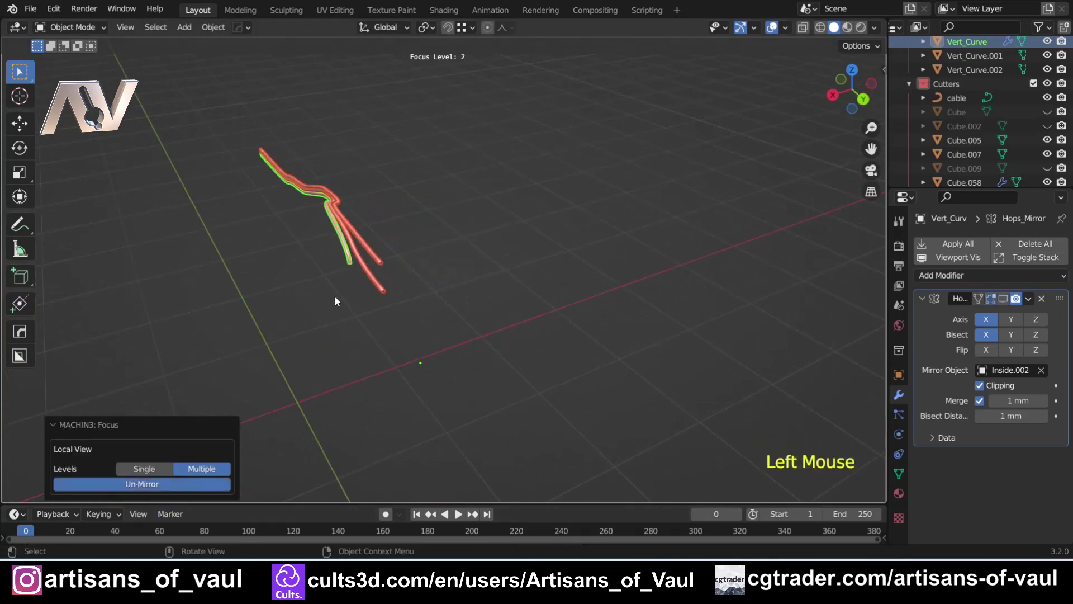
{"action": "scroll", "coordinate": [334, 295], "scroll_direction": "up", "scroll_amount": 2, "text": "shift"}
{"action": "middle_click_drag", "start_coordinate": [290, 279], "coordinate": [274, 200], "text": "shift"}
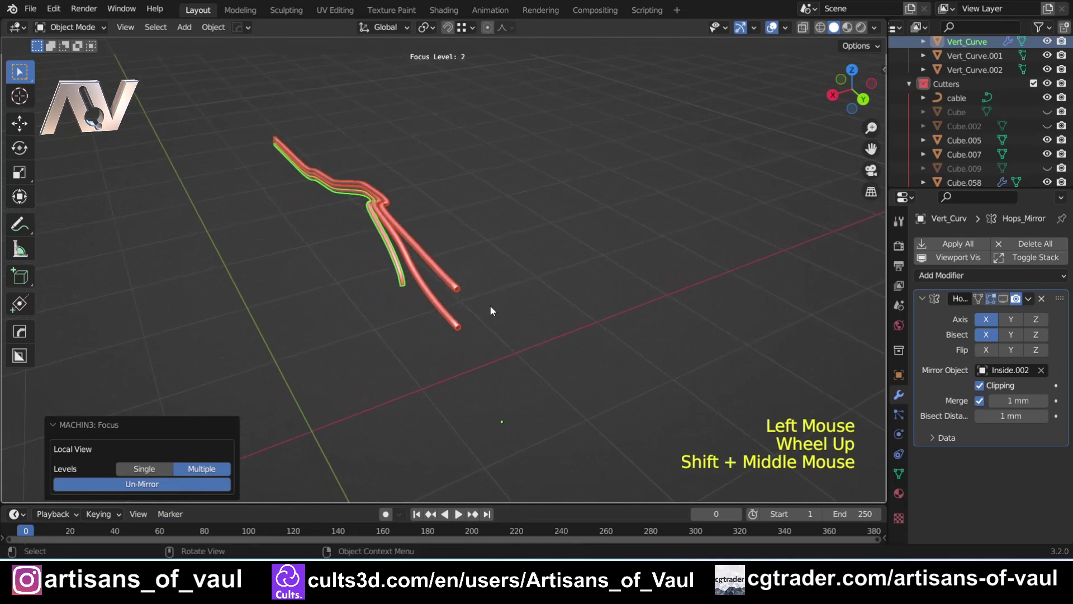
Click through the individual cables, ending on the middle one, then deselect
{"action": "left_click", "coordinate": [421, 218]}
{"action": "left_click", "coordinate": [408, 290]}
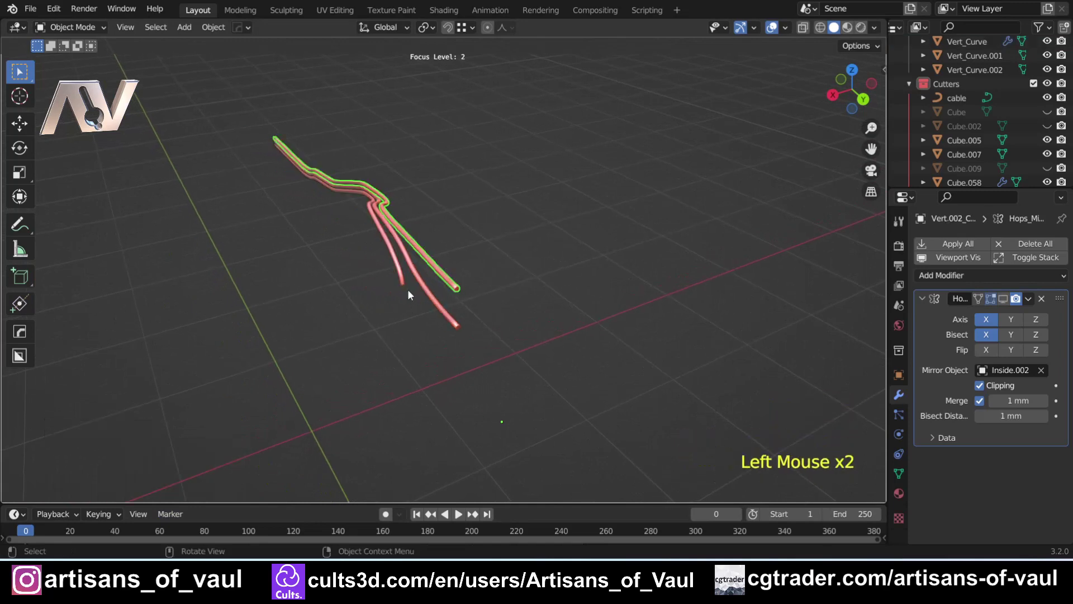
{"action": "mouse_move", "coordinate": [408, 290]}
{"action": "middle_mouse_down"}
{"action": "mouse_move", "coordinate": [414, 260]}
{"action": "mouse_move", "coordinate": [408, 279]}
{"action": "middle_mouse_up"}
{"action": "left_click", "coordinate": [390, 316]}
{"action": "left_click", "coordinate": [389, 320]}
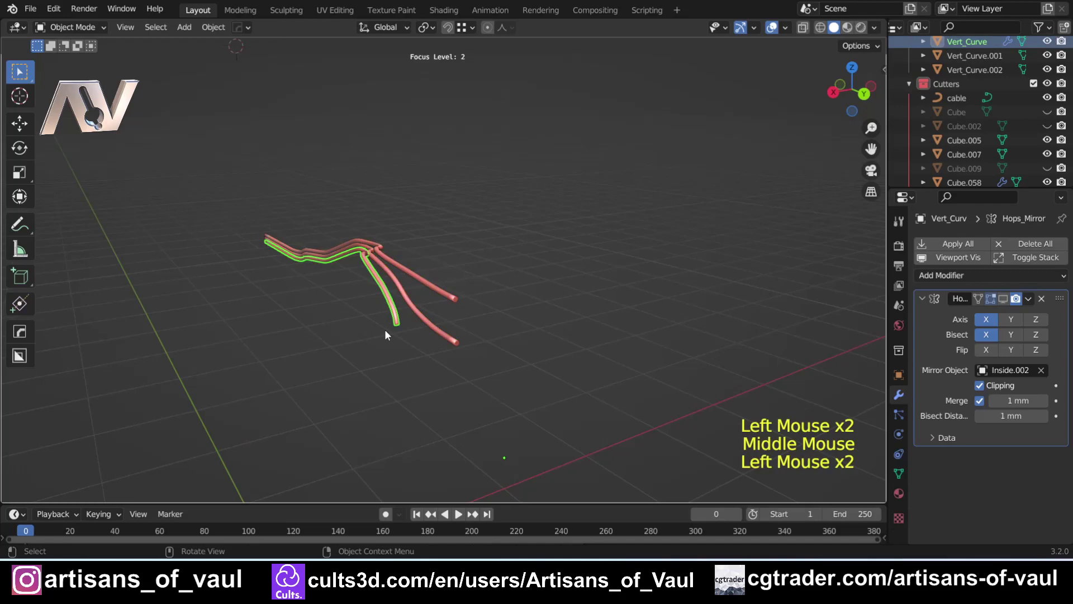
{"action": "left_click", "coordinate": [550, 227]}
Step back to Focus Level 1, then leave focus and centre the whole gun
{"action": "key", "text": "ctrl+f"}
{"action": "double_click", "coordinate": [550, 227]}
{"action": "middle_click_drag", "start_coordinate": [550, 227], "coordinate": [479, 253]}
{"action": "scroll", "coordinate": [441, 233], "scroll_direction": "down", "scroll_amount": 2}
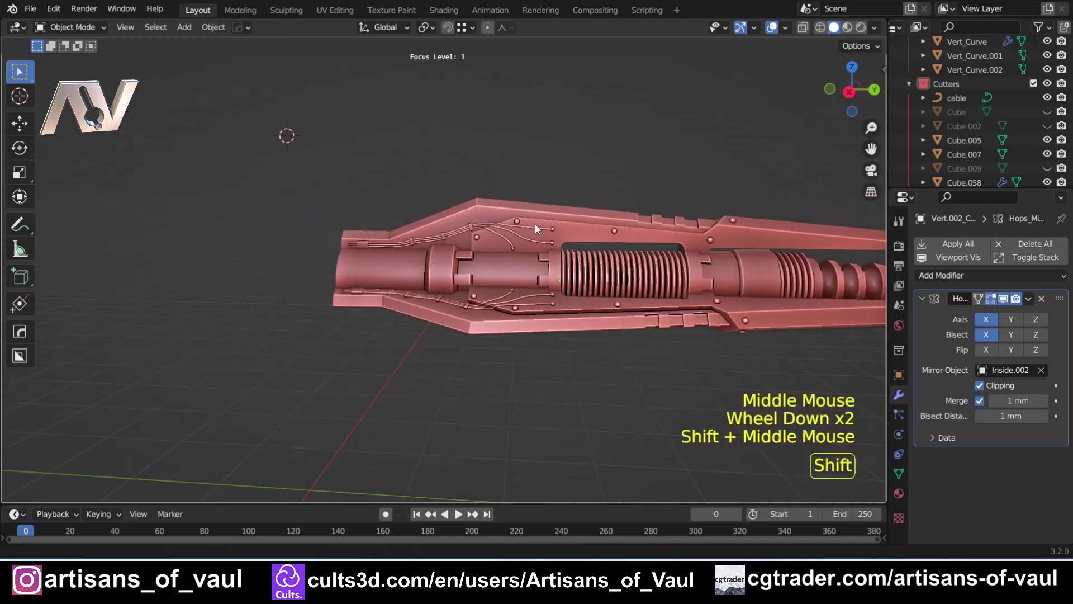
{"action": "middle_click_drag", "start_coordinate": [535, 224], "coordinate": [253, 165], "text": "shift"}
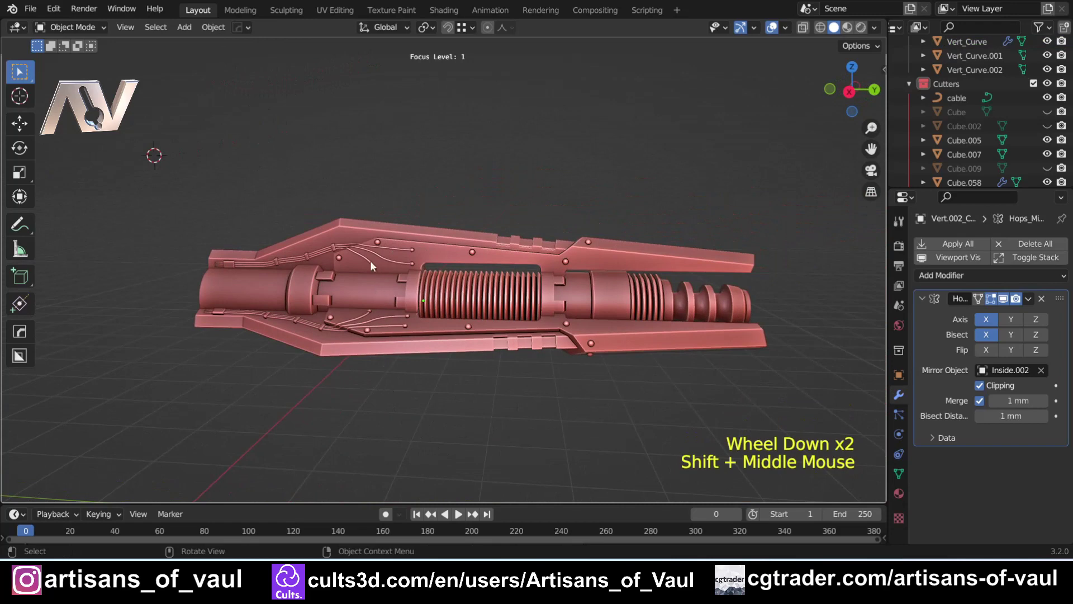
{"action": "key", "text": "ctrl+f"}
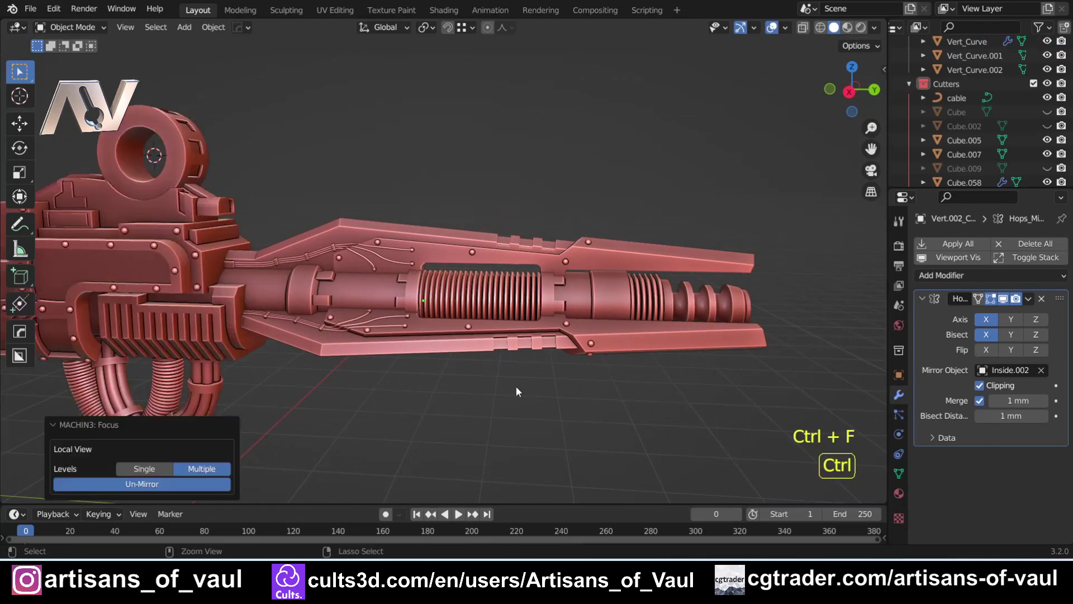
{"action": "scroll", "coordinate": [413, 366], "scroll_direction": "down", "scroll_amount": 2}
{"action": "left_click", "coordinate": [373, 348], "text": "shift"}
{"action": "left_click", "coordinate": [360, 340]}
{"action": "middle_click_drag", "start_coordinate": [360, 340], "coordinate": [472, 347], "text": "shift"}
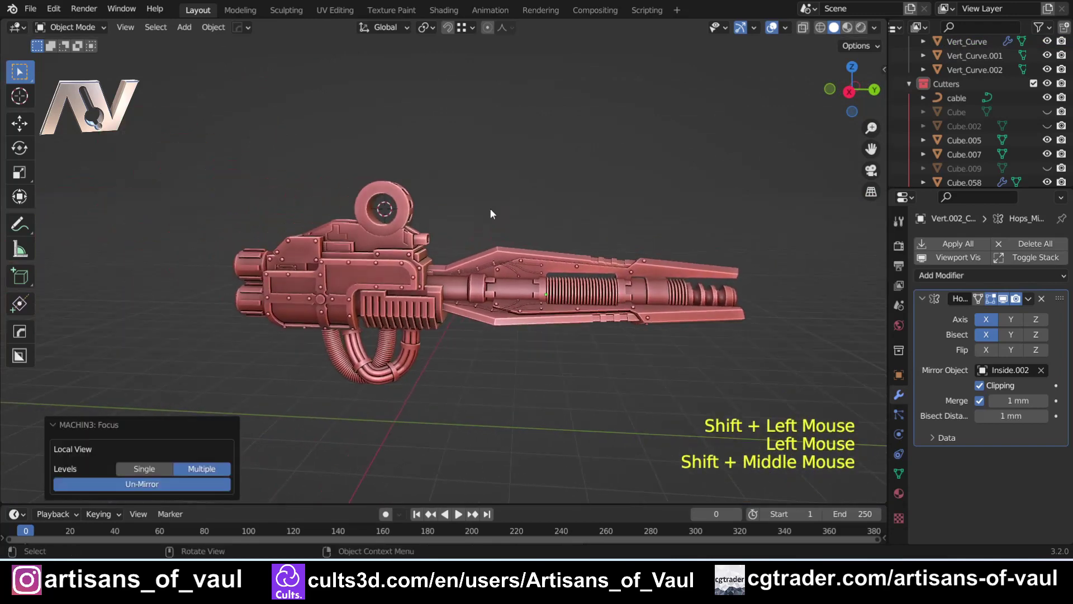
Frame the ring-shaped sight Cylinder.001 with F and Numpad period
{"action": "left_click", "coordinate": [533, 325]}
{"action": "left_click", "coordinate": [533, 326]}
{"action": "left_click", "coordinate": [533, 326]}
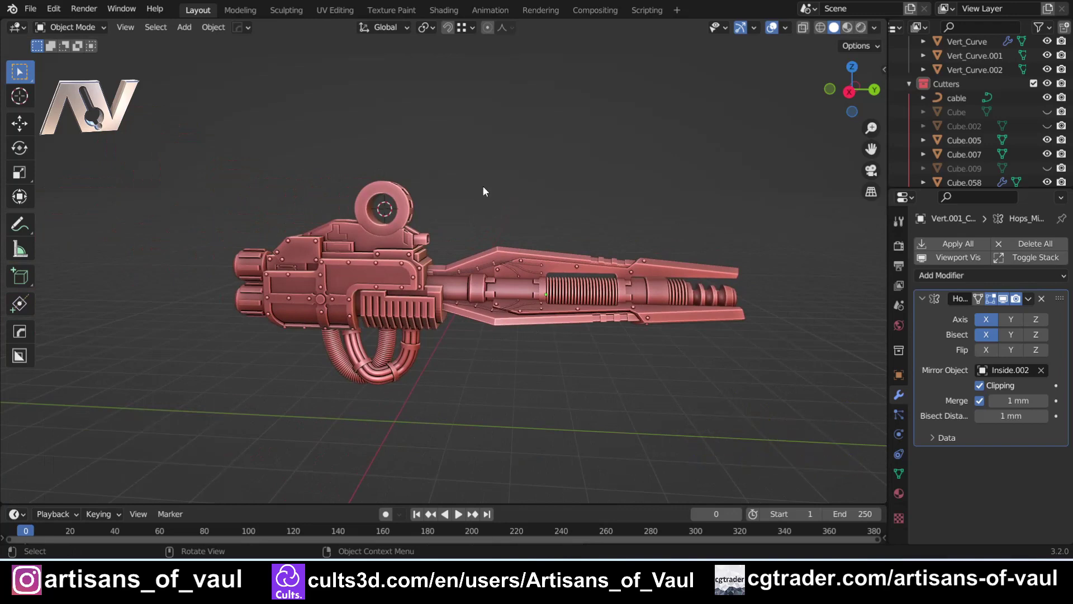
{"action": "left_click", "coordinate": [399, 215]}
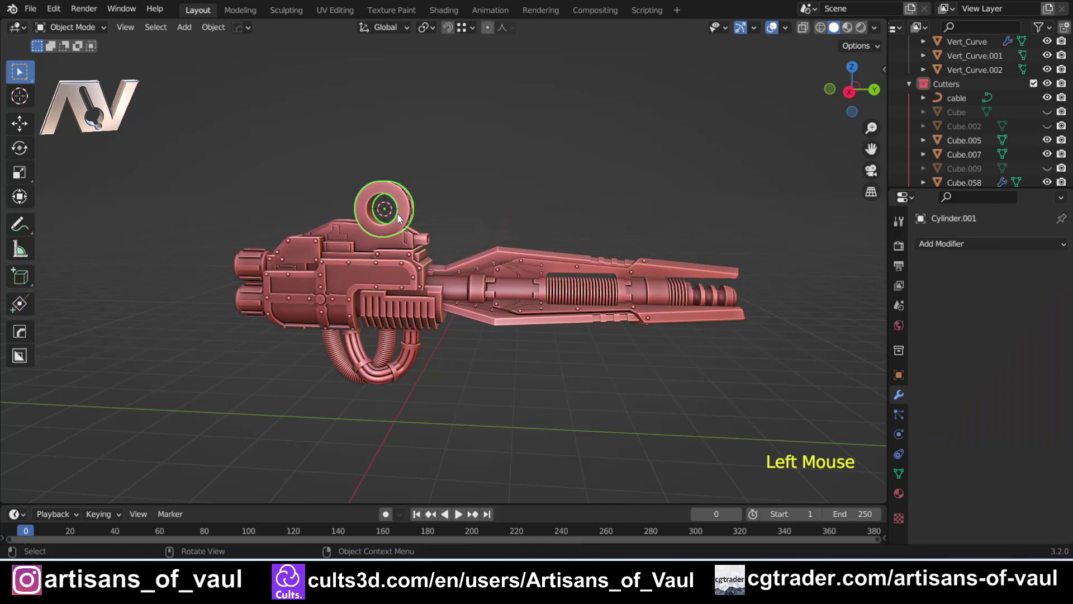
{"action": "key", "text": "f"}
{"action": "scroll", "coordinate": [475, 262], "scroll_direction": "down", "scroll_amount": 5}
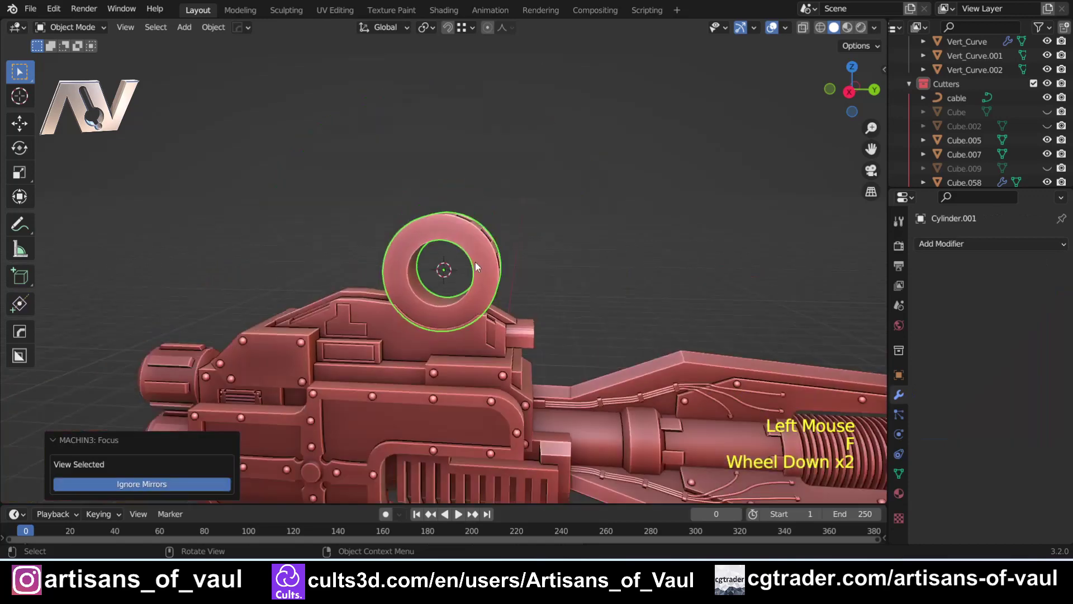
{"action": "scroll", "coordinate": [491, 277], "scroll_direction": "down", "scroll_amount": 1}
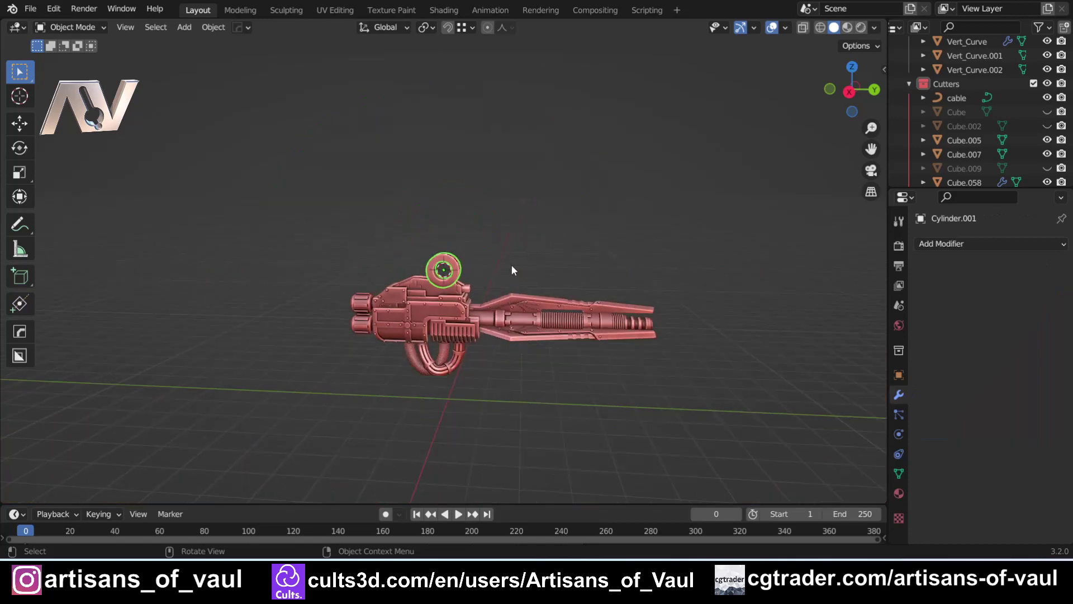
{"action": "key", "text": "KP_Decimal"}
Deselect the sight and orbit back to a side-on view of the whole gun
{"action": "scroll", "coordinate": [512, 250], "scroll_direction": "down", "scroll_amount": 4}
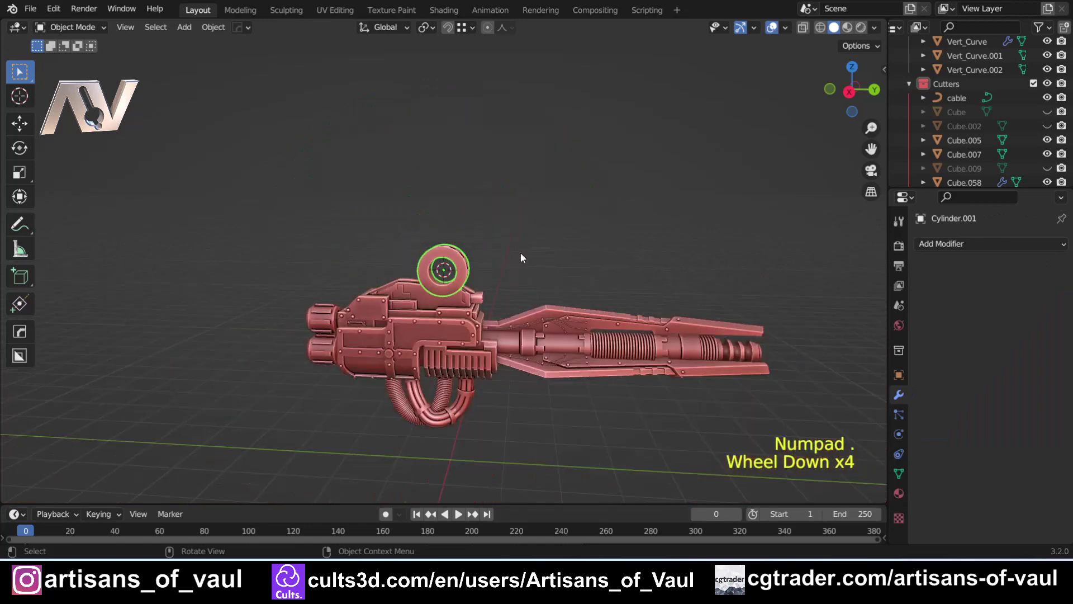
{"action": "left_click", "coordinate": [520, 254]}
{"action": "middle_click_drag", "start_coordinate": [581, 233], "coordinate": [551, 256]}
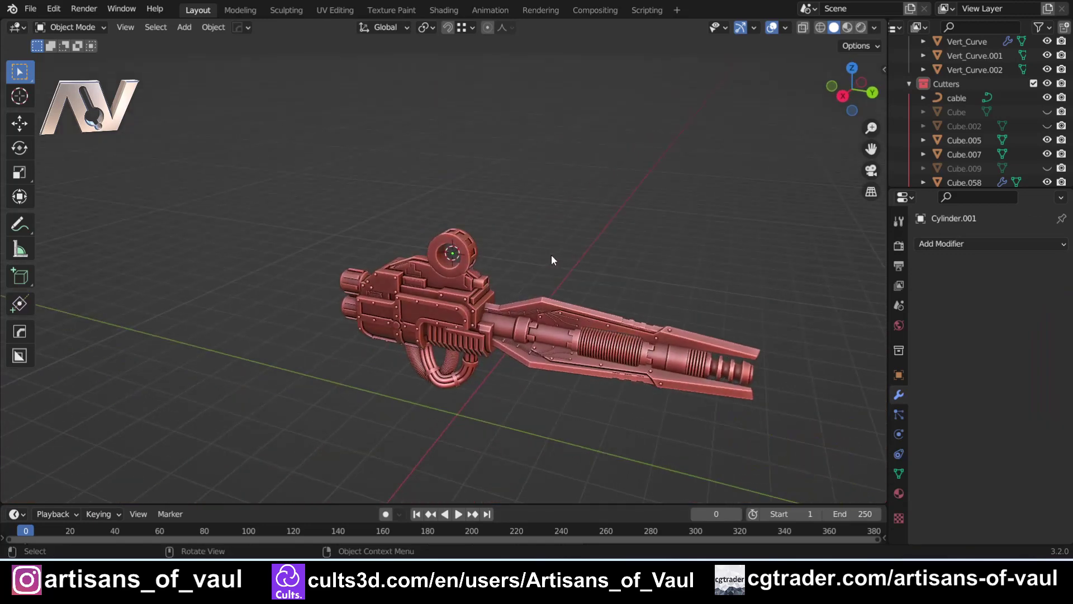
{"action": "middle_click_drag", "start_coordinate": [551, 260], "coordinate": [498, 349]}
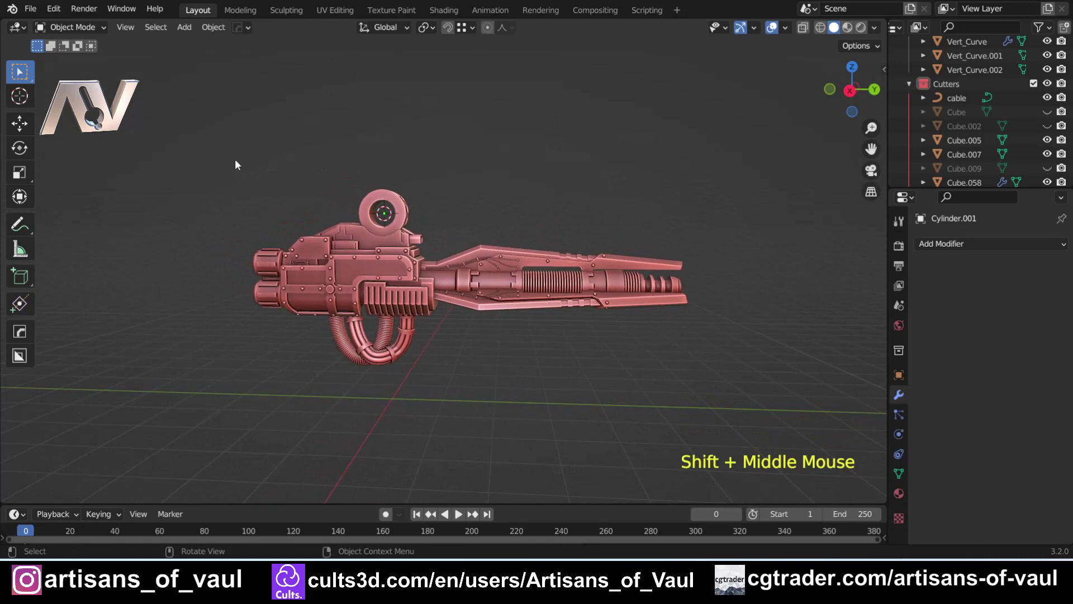
Open Preferences on the MACHIN3tools add-on's Keymaps tab
{"action": "left_click", "coordinate": [58, 11]}
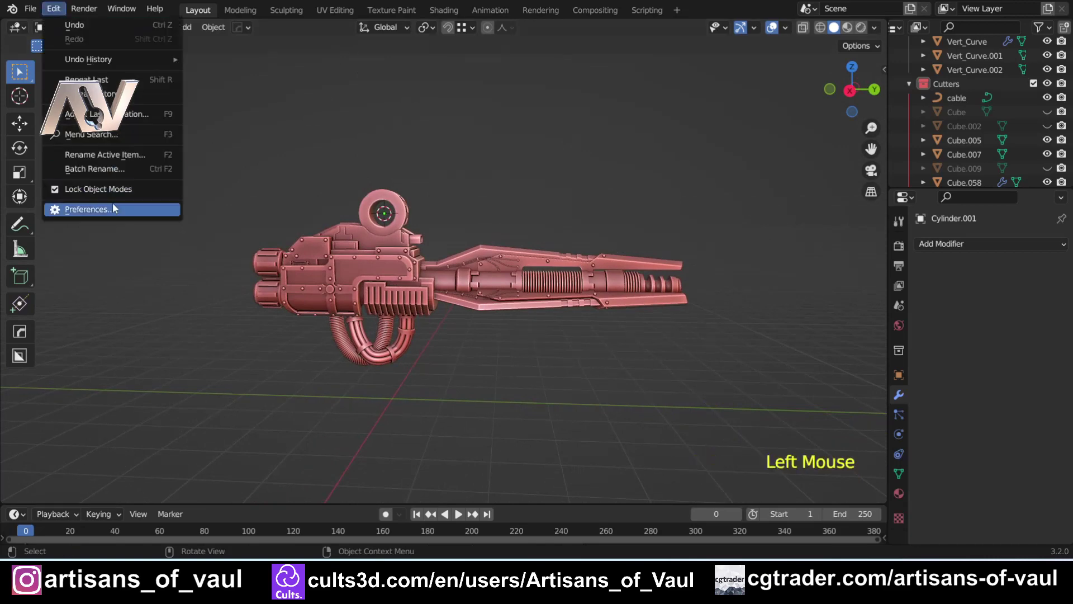
{"action": "left_click", "coordinate": [83, 209]}
{"action": "left_click_drag", "start_coordinate": [206, 16], "coordinate": [380, 97]}
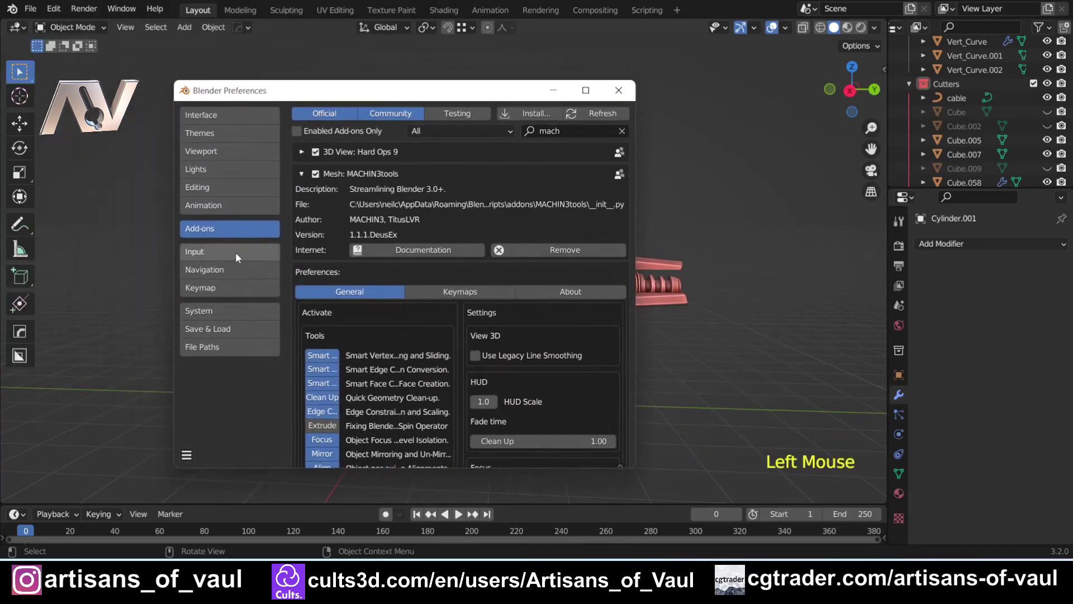
{"action": "left_click", "coordinate": [500, 291]}
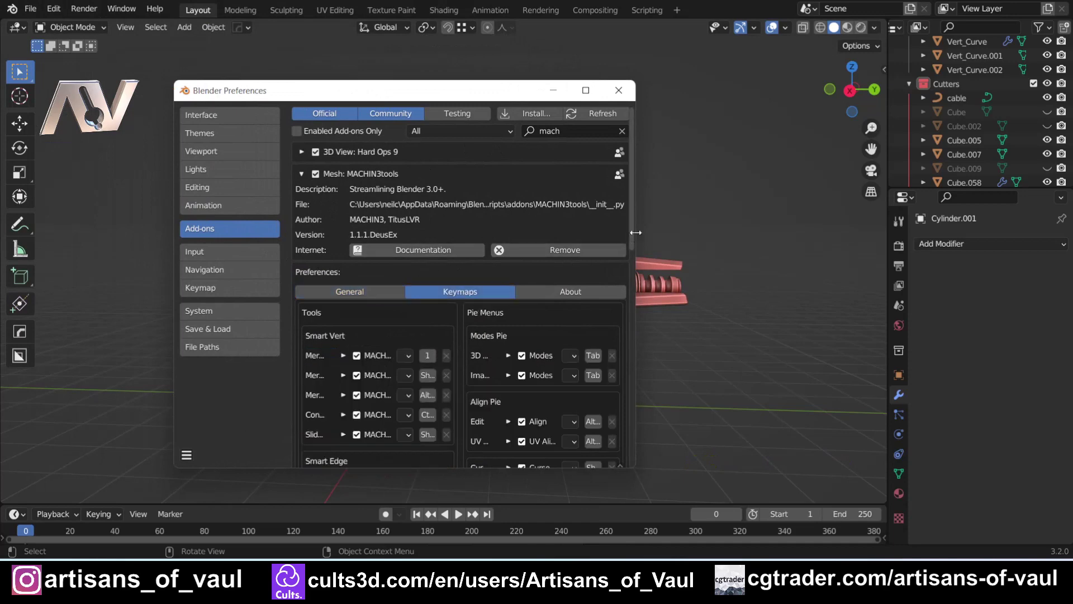
Enlarge the Preferences window and scroll down to the Focus shortcuts
{"action": "left_click_drag", "start_coordinate": [635, 232], "coordinate": [879, 232]}
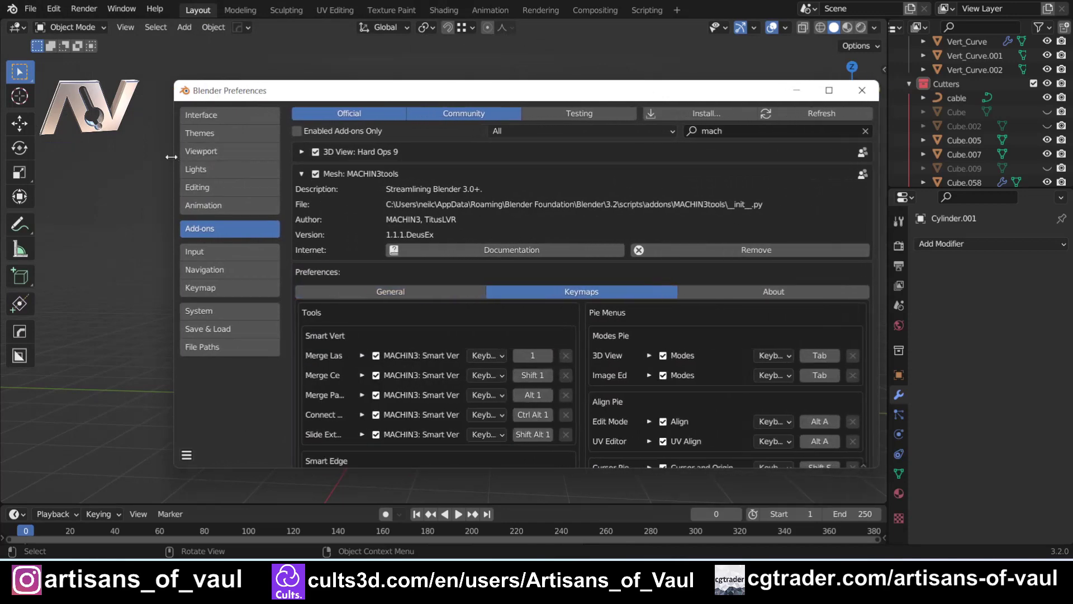
{"action": "left_click_drag", "start_coordinate": [171, 157], "coordinate": [35, 157]}
{"action": "left_click_drag", "start_coordinate": [452, 81], "coordinate": [452, 17]}
{"action": "scroll", "coordinate": [285, 290], "scroll_direction": "down", "scroll_amount": 3}
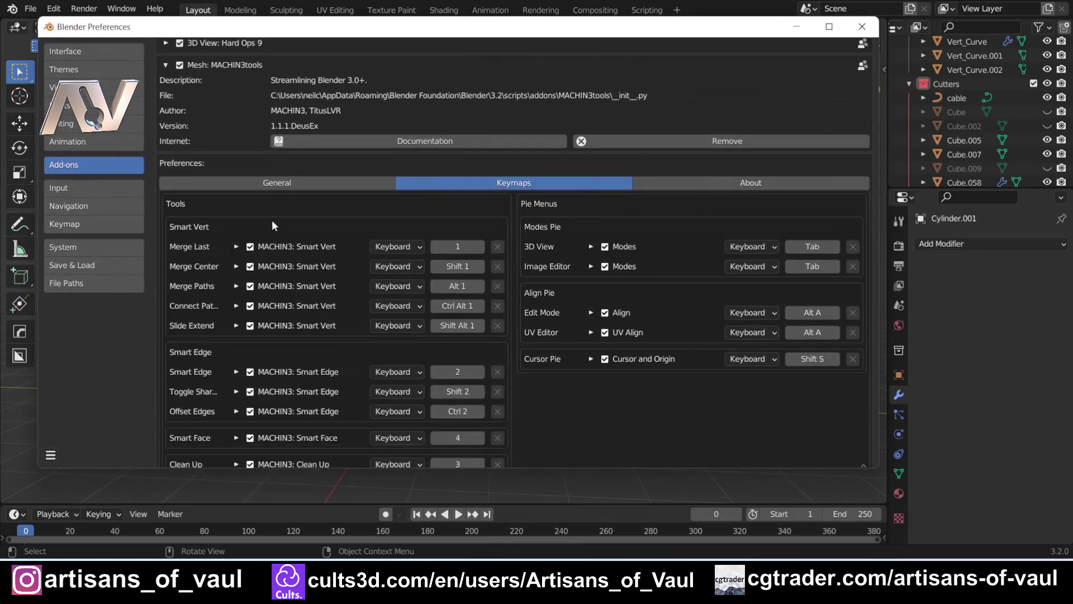
{"action": "scroll", "coordinate": [221, 241], "scroll_direction": "down", "scroll_amount": 3}
{"action": "scroll", "coordinate": [177, 285], "scroll_direction": "down", "scroll_amount": 7}
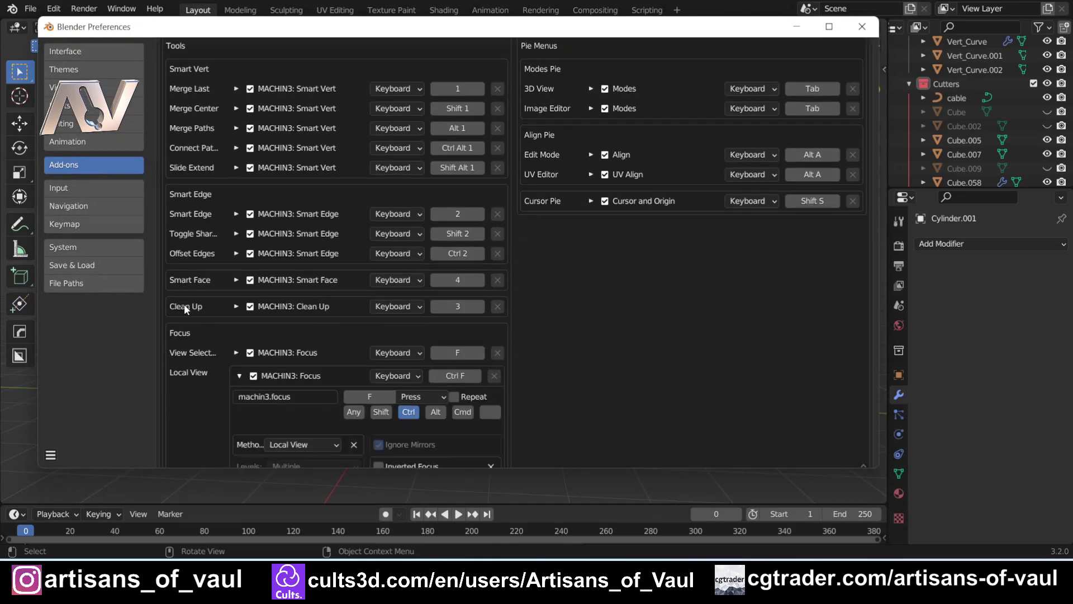
{"action": "left_click", "coordinate": [239, 308]}
{"action": "scroll", "coordinate": [239, 308], "scroll_direction": "down", "scroll_amount": 1}
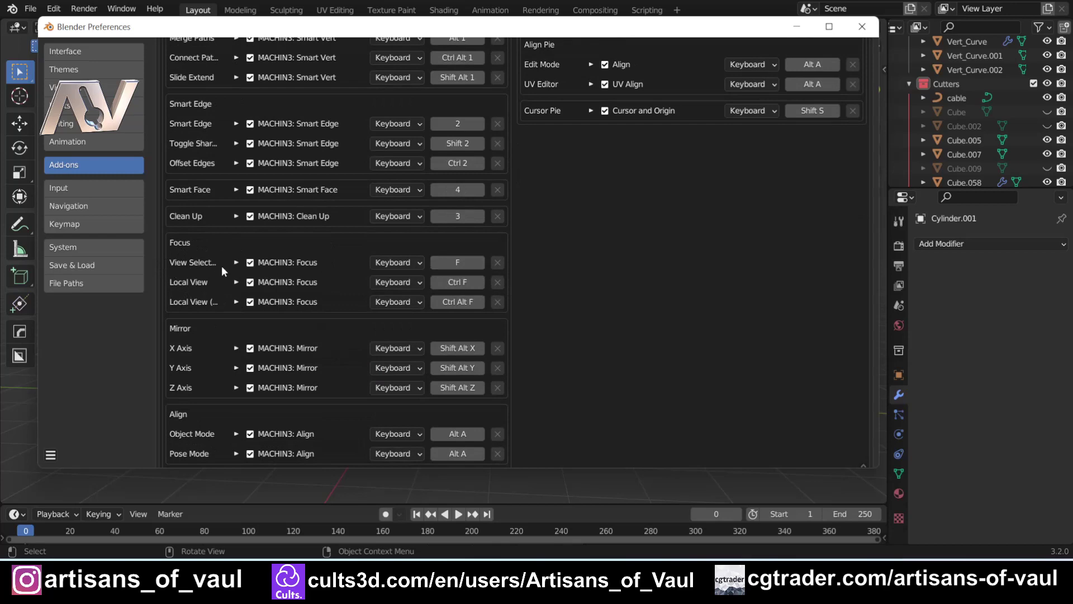
Disable the View Selected focus shortcut and bind Local View focus to plain F without Ctrl
{"action": "left_click", "coordinate": [250, 263]}
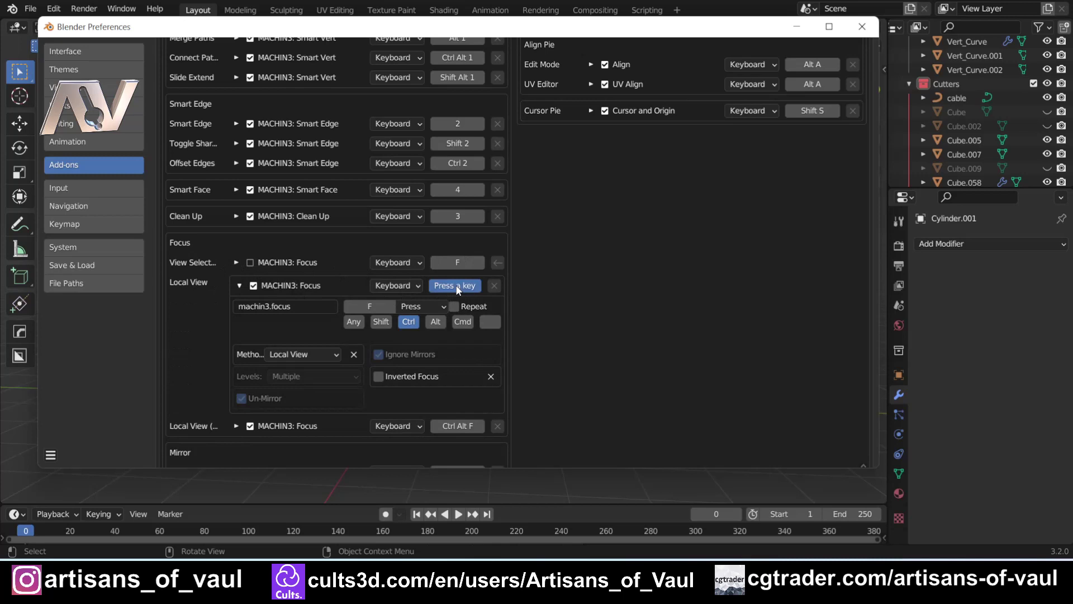
{"action": "key", "text": "f"}
{"action": "left_click", "coordinate": [408, 322]}
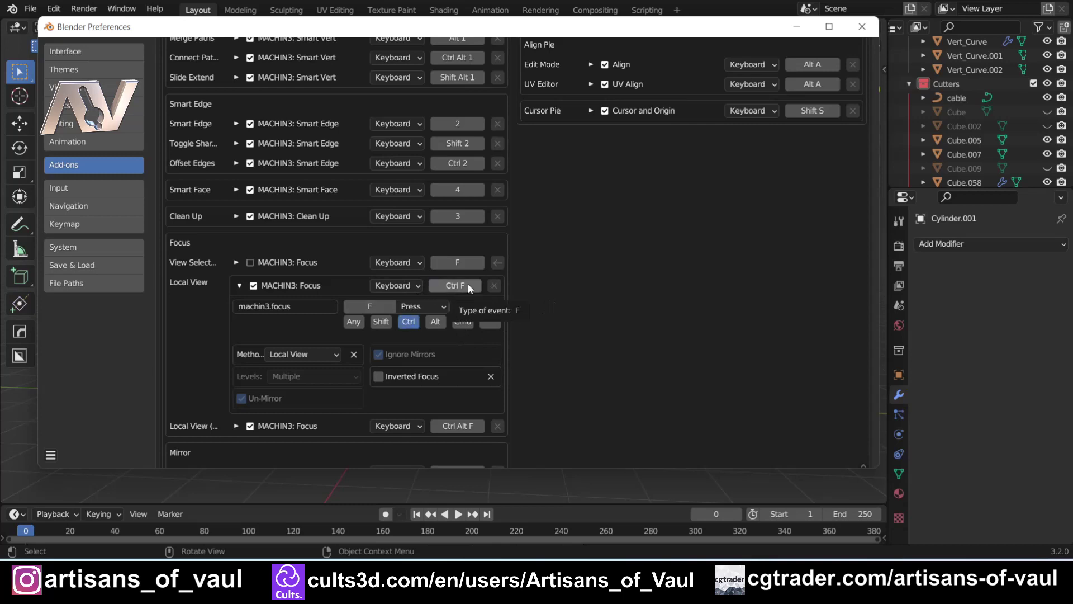
{"action": "left_click", "coordinate": [469, 286]}
{"action": "key", "text": "f"}
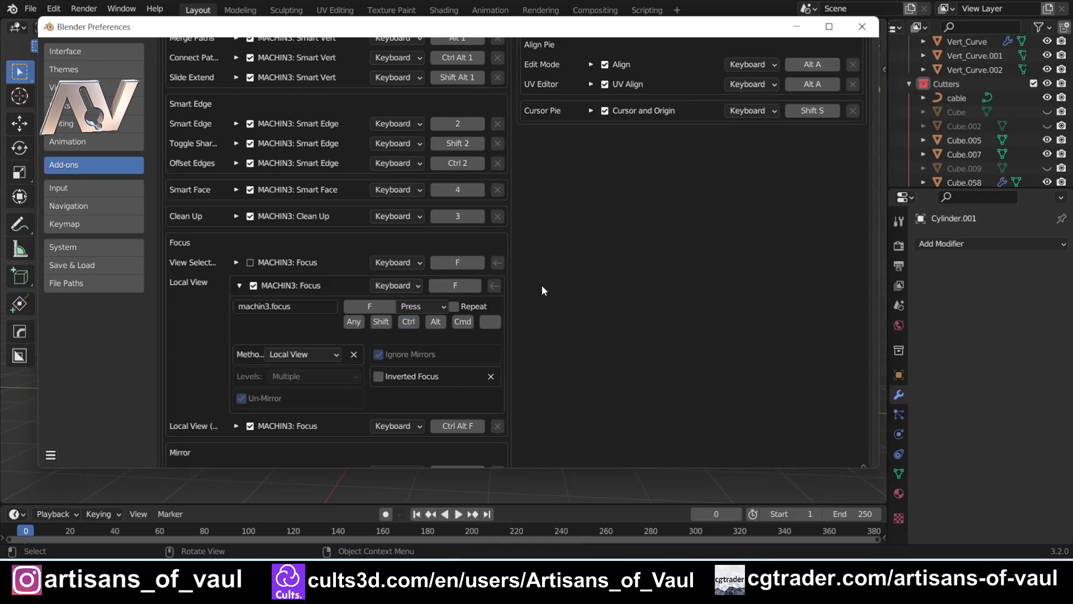
Review the Focus keymaps and collapse the Local View shortcut entry
{"action": "scroll", "coordinate": [340, 270], "scroll_direction": "down", "scroll_amount": 4}
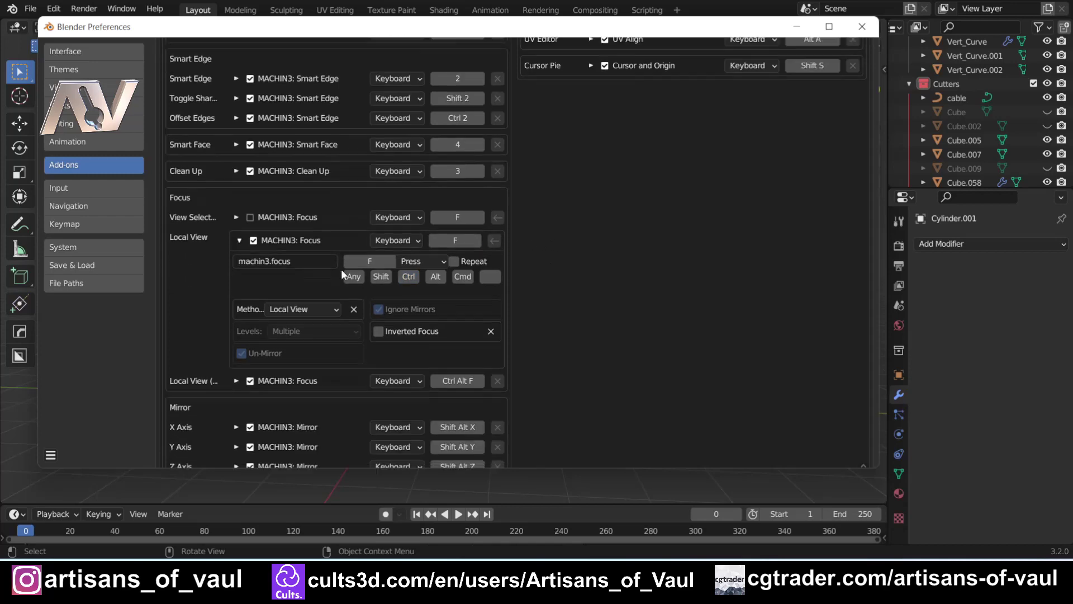
{"action": "scroll", "coordinate": [366, 258], "scroll_direction": "down", "scroll_amount": 4}
{"action": "scroll", "coordinate": [373, 260], "scroll_direction": "up", "scroll_amount": 15}
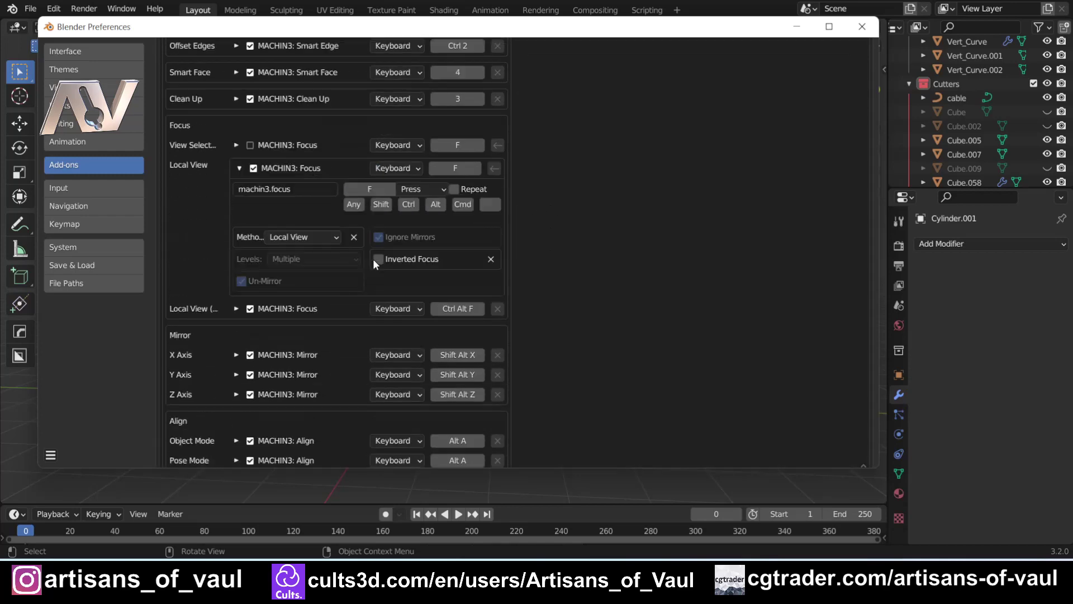
{"action": "scroll", "coordinate": [373, 260], "scroll_direction": "up", "scroll_amount": 2}
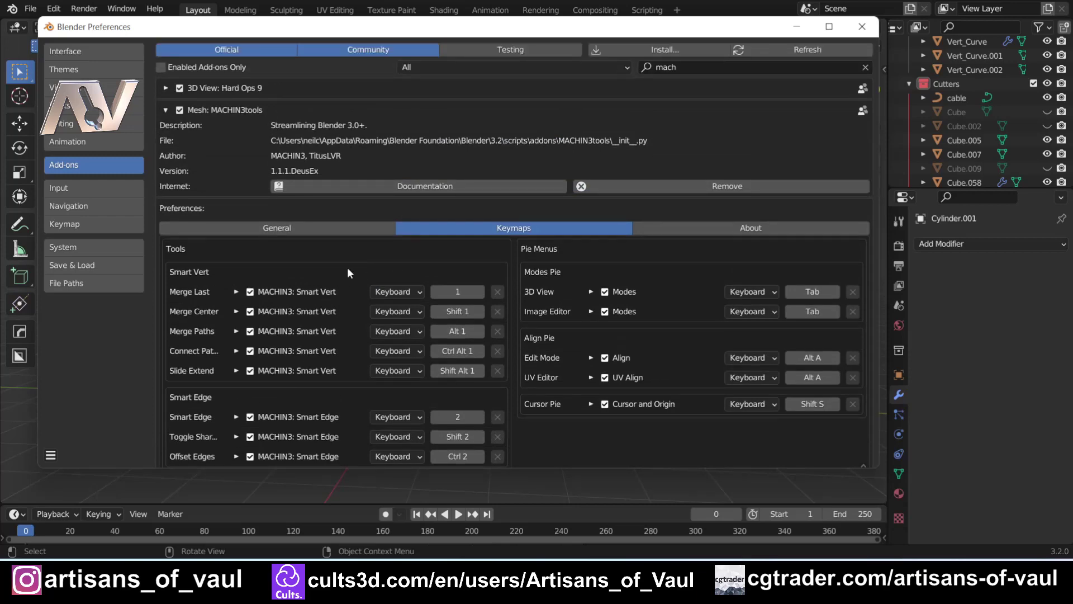
{"action": "scroll", "coordinate": [347, 272], "scroll_direction": "down", "scroll_amount": 5}
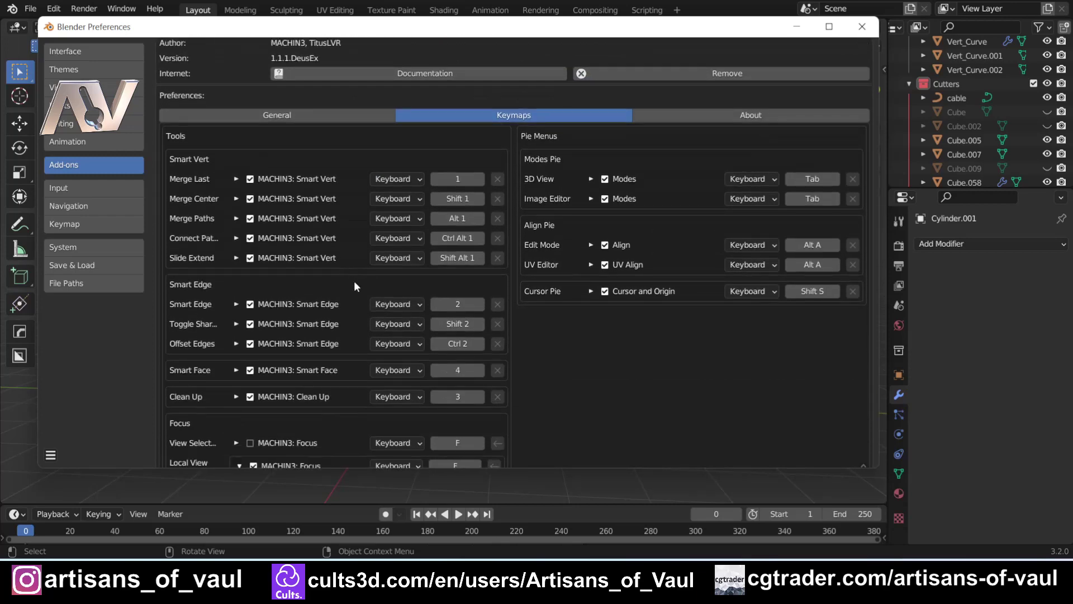
{"action": "scroll", "coordinate": [353, 282], "scroll_direction": "down", "scroll_amount": 6}
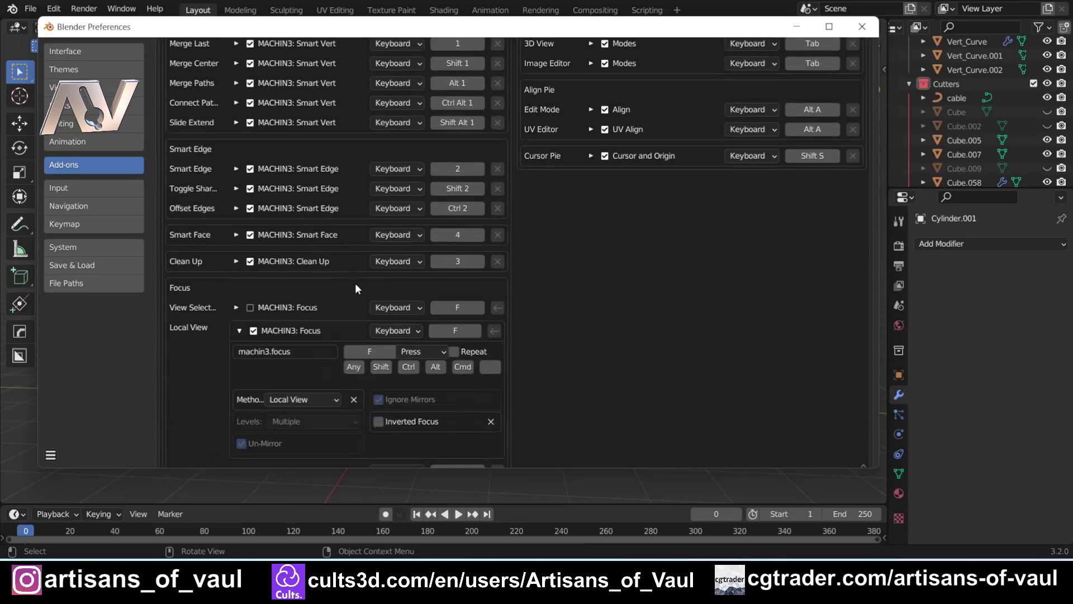
{"action": "left_click", "coordinate": [238, 328]}
{"action": "scroll", "coordinate": [372, 229], "scroll_direction": "down", "scroll_amount": 5}
{"action": "scroll", "coordinate": [361, 304], "scroll_direction": "up", "scroll_amount": 7}
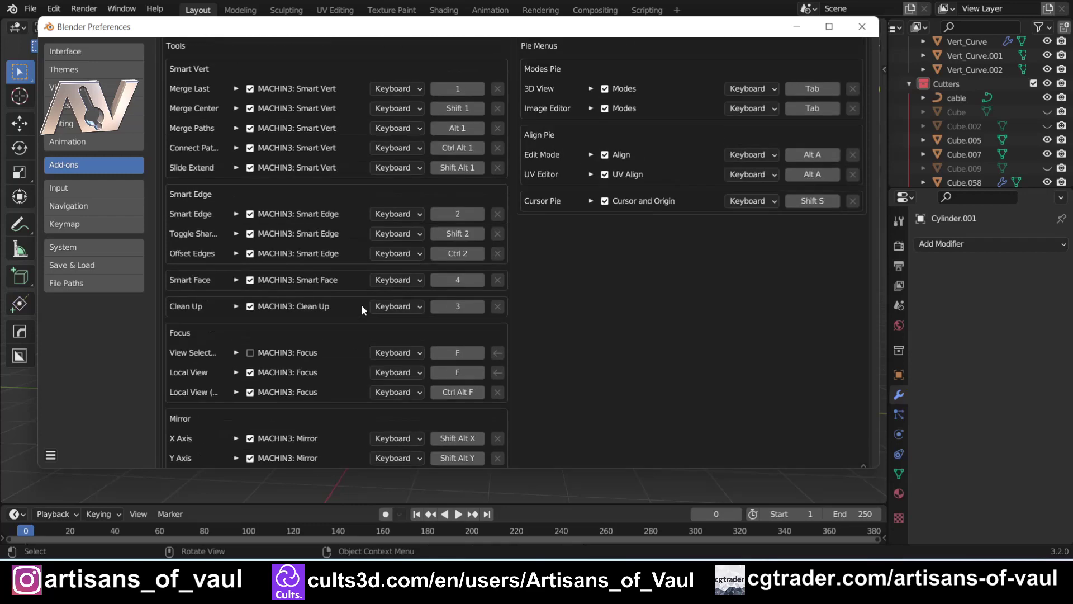
{"action": "scroll", "coordinate": [361, 308], "scroll_direction": "up", "scroll_amount": 4}
{"action": "left_click", "coordinate": [862, 26]}
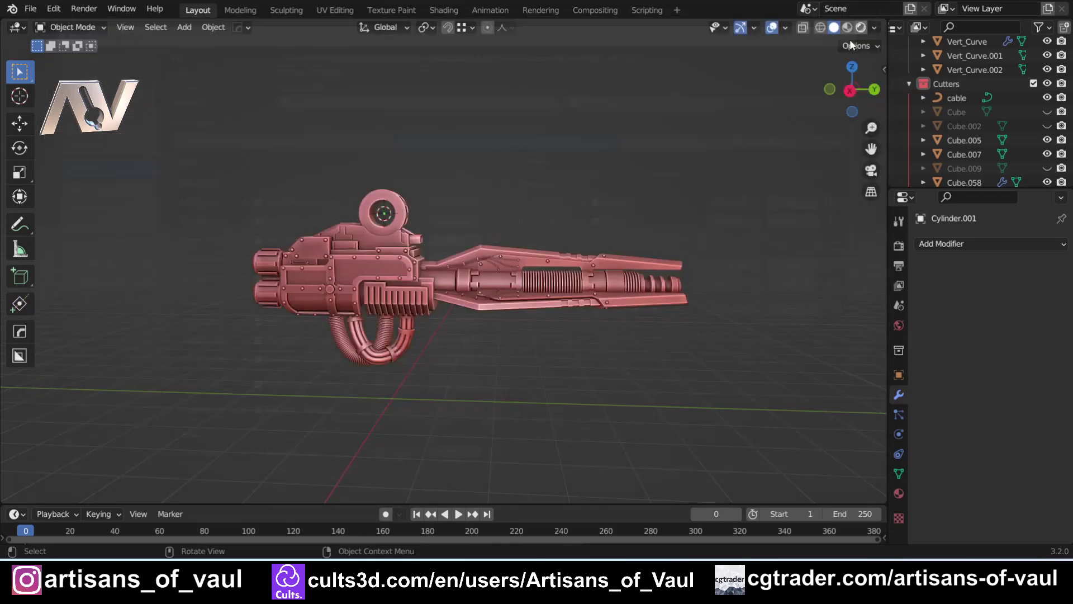
{"action": "left_click_drag", "start_coordinate": [204, 233], "coordinate": [407, 404]}
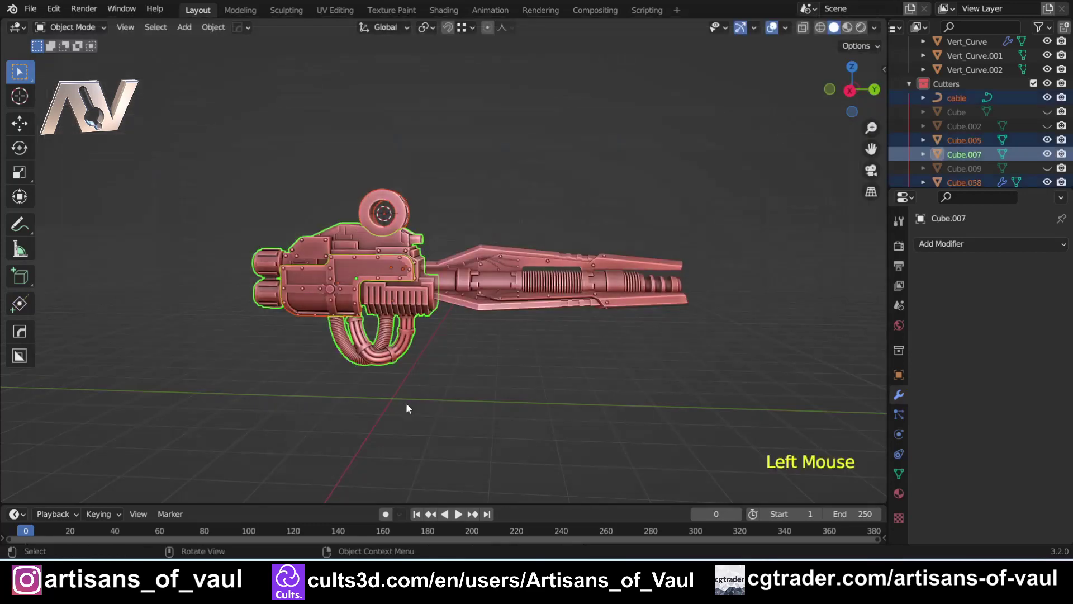
{"action": "key", "text": "f"}
{"action": "left_click", "coordinate": [355, 274], "text": "shift"}
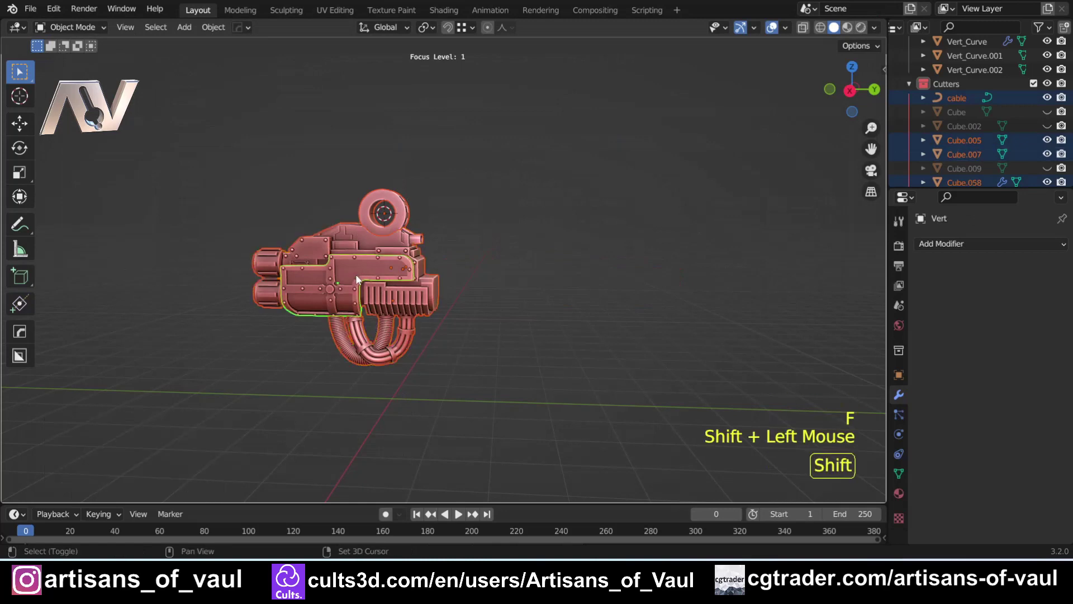
{"action": "left_click", "coordinate": [356, 274], "text": "shift"}
{"action": "key", "text": "f"}
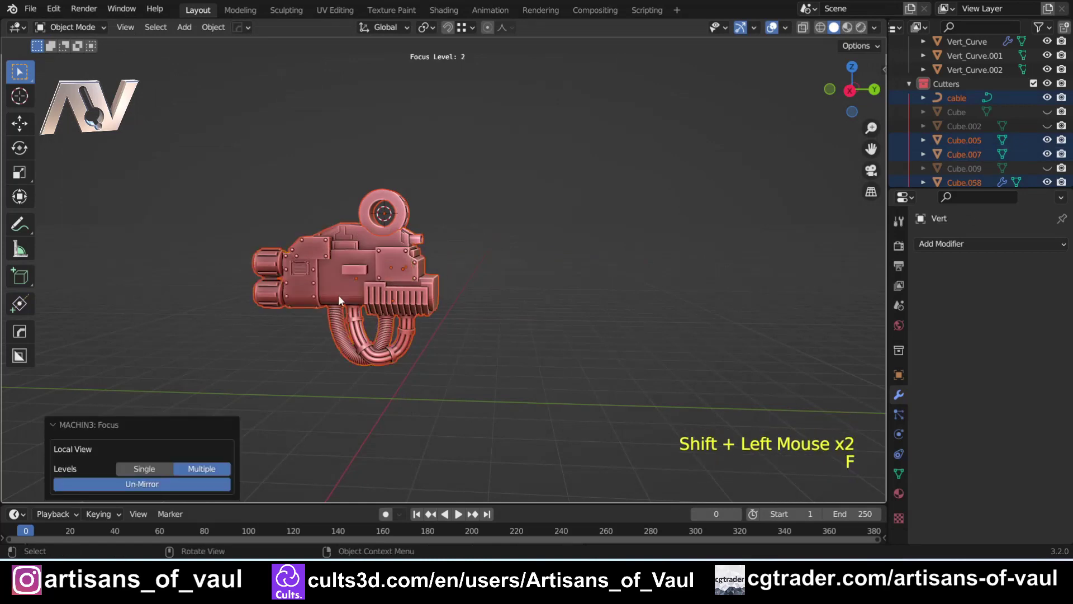
{"action": "scroll", "coordinate": [339, 299], "scroll_direction": "up", "scroll_amount": 2}
{"action": "middle_click_drag", "start_coordinate": [339, 299], "coordinate": [581, 279], "text": "shift"}
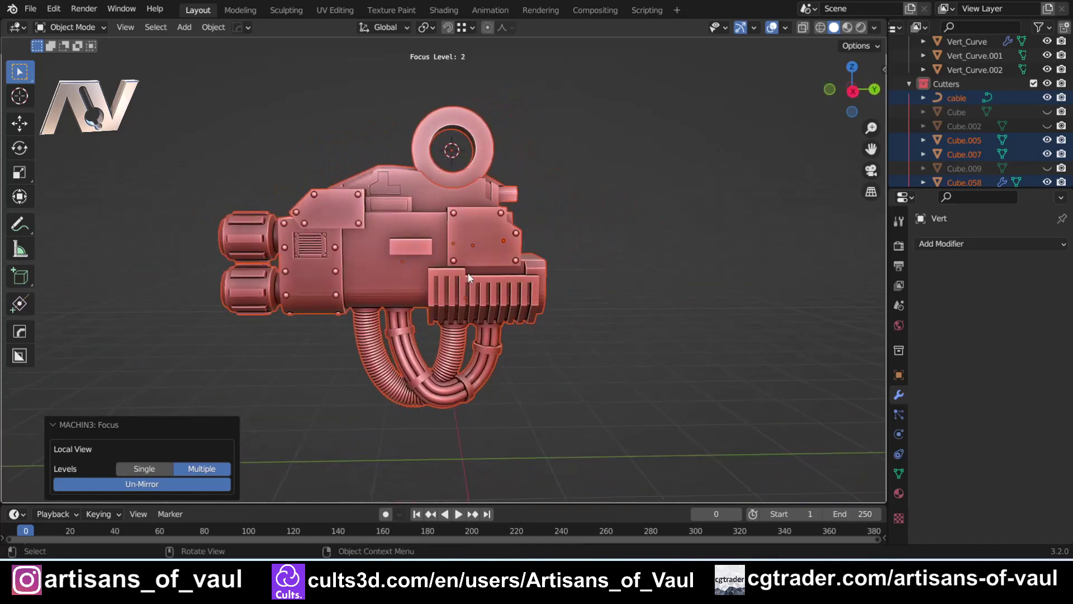
{"action": "left_click", "coordinate": [615, 231]}
{"action": "key", "text": "f"}
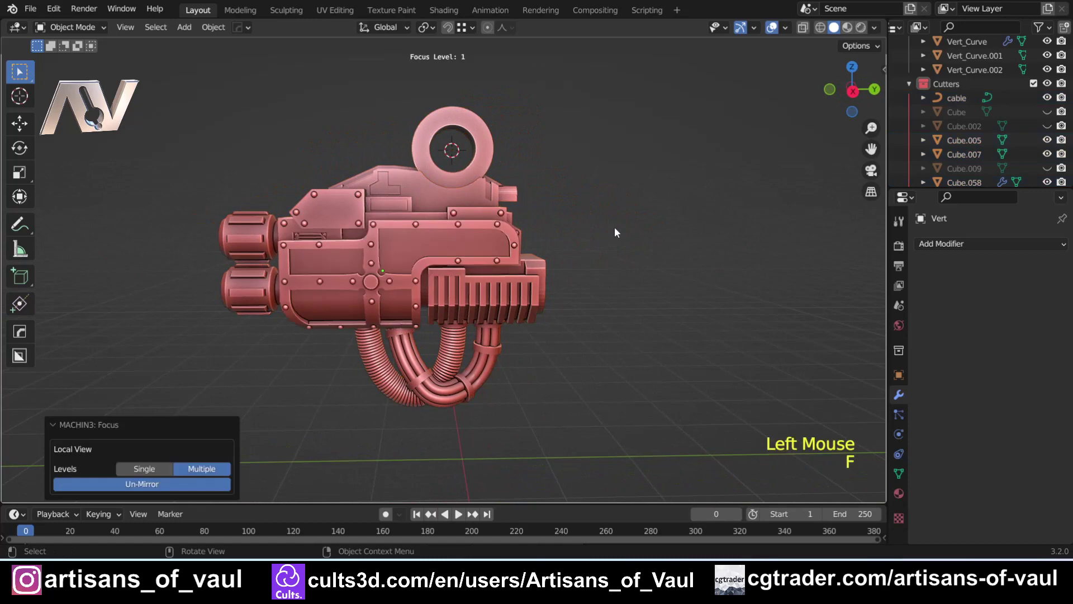
{"action": "key", "text": "f"}
{"action": "scroll", "coordinate": [614, 232], "scroll_direction": "down", "scroll_amount": 2}
{"action": "middle_click_drag", "start_coordinate": [614, 232], "coordinate": [573, 331], "text": "shift"}
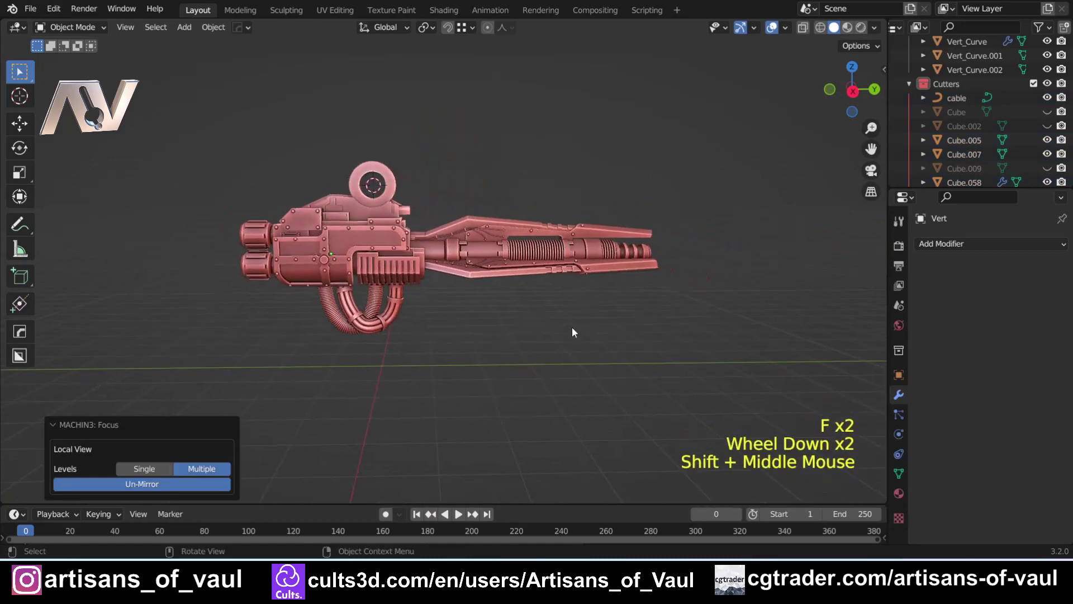